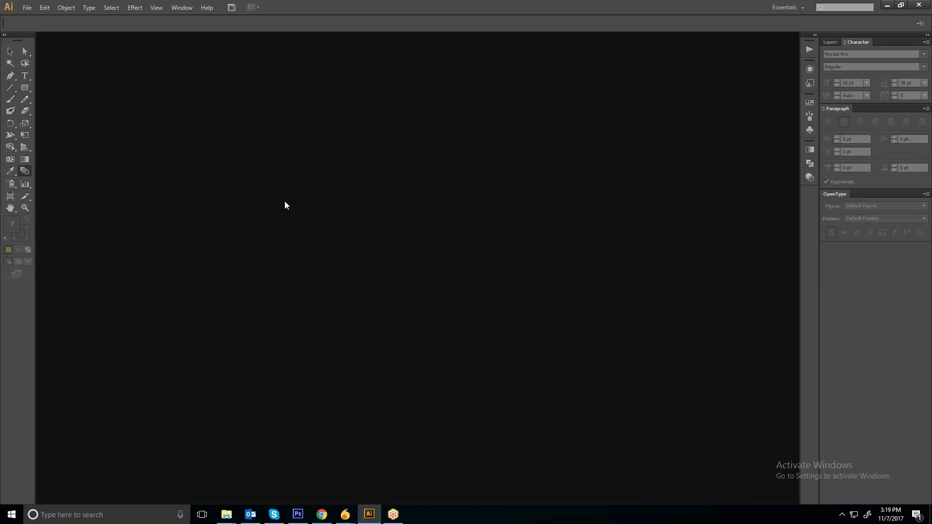
Step: Start a new document and set its width to 512 px to match its height
{"action": "key", "text": "ctrl+n"}
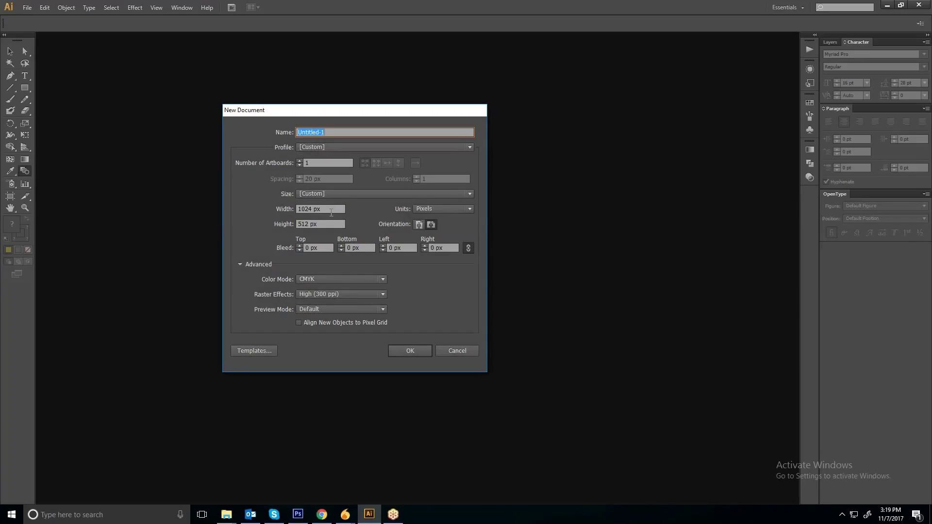
{"action": "left_click", "coordinate": [331, 212]}
{"action": "type", "text": "5"}
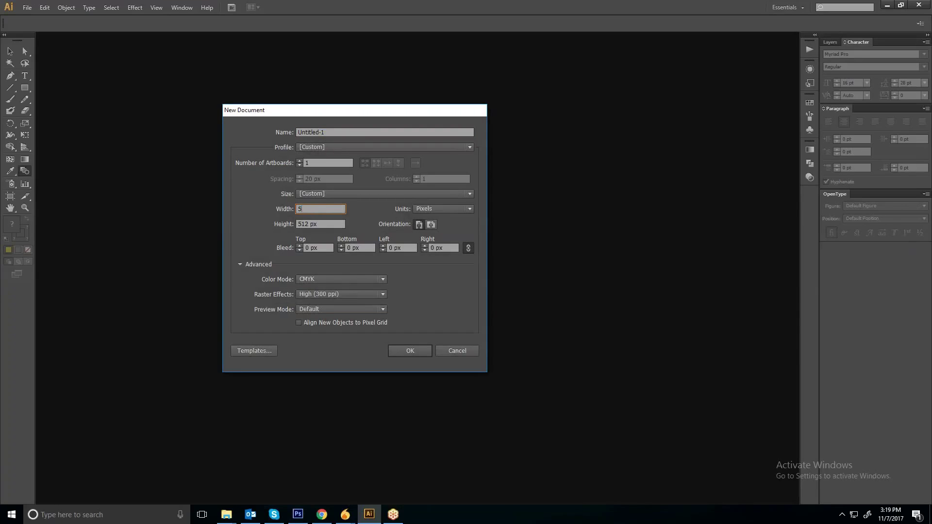
{"action": "key", "text": "Tab"}
{"action": "key", "text": "shift+Tab"}
{"action": "type", "text": "512"}
{"action": "key", "text": "Tab"}
Step: Set the new document's color mode to RGB and raster effects to Screen (72 ppi), and create it
{"action": "left_click", "coordinate": [317, 279]}
{"action": "left_click", "coordinate": [321, 300]}
{"action": "left_click", "coordinate": [325, 295]}
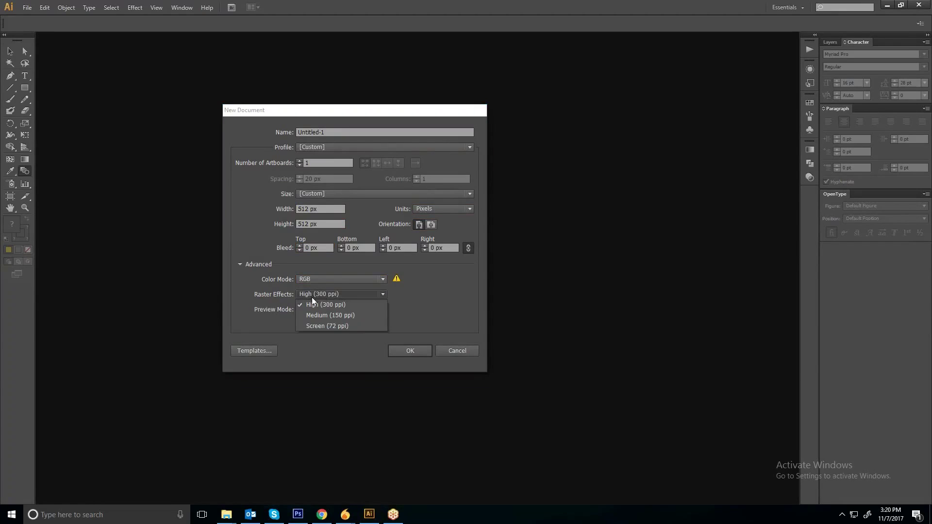
{"action": "left_click", "coordinate": [331, 326]}
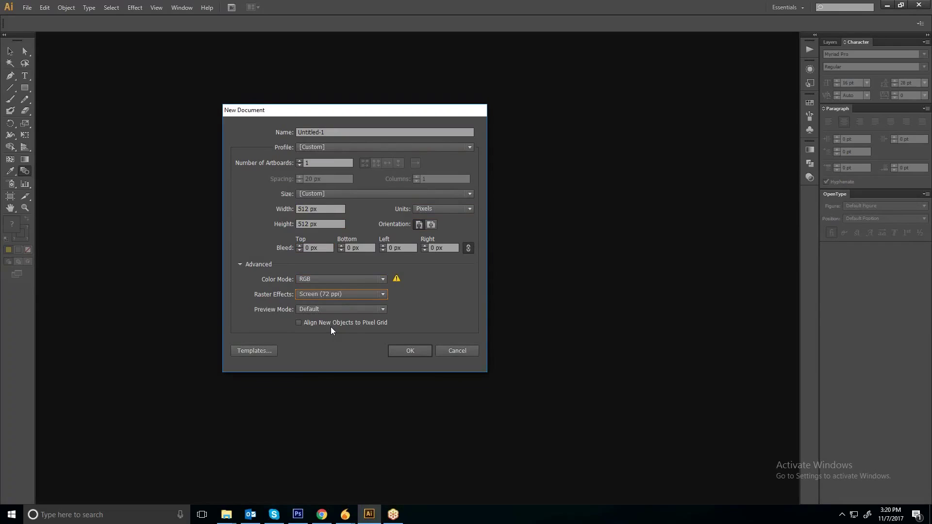
{"action": "left_click", "coordinate": [418, 354]}
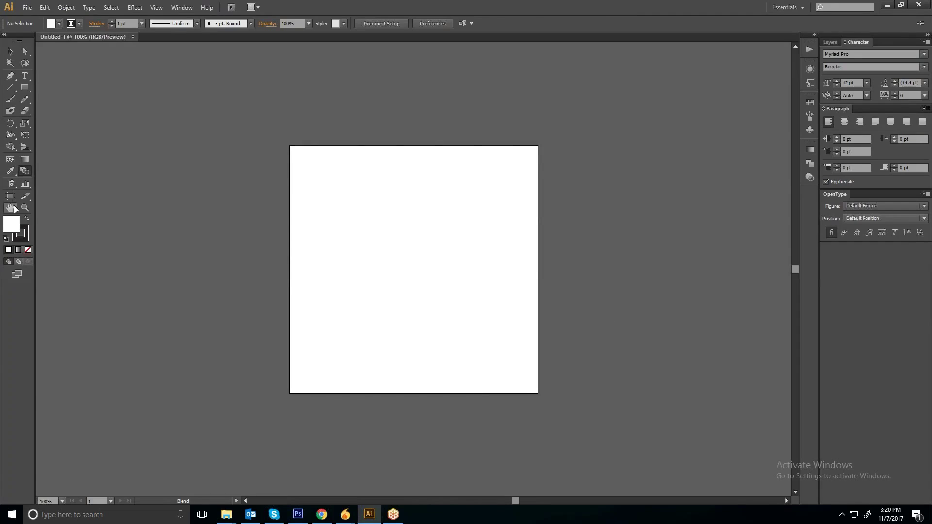
Step: Draw a rectangle about 512 by 508 px over the artboard and fill it with the grey sampled from the surrounding canvas
{"action": "left_click", "coordinate": [10, 195]}
{"action": "left_click", "coordinate": [10, 51]}
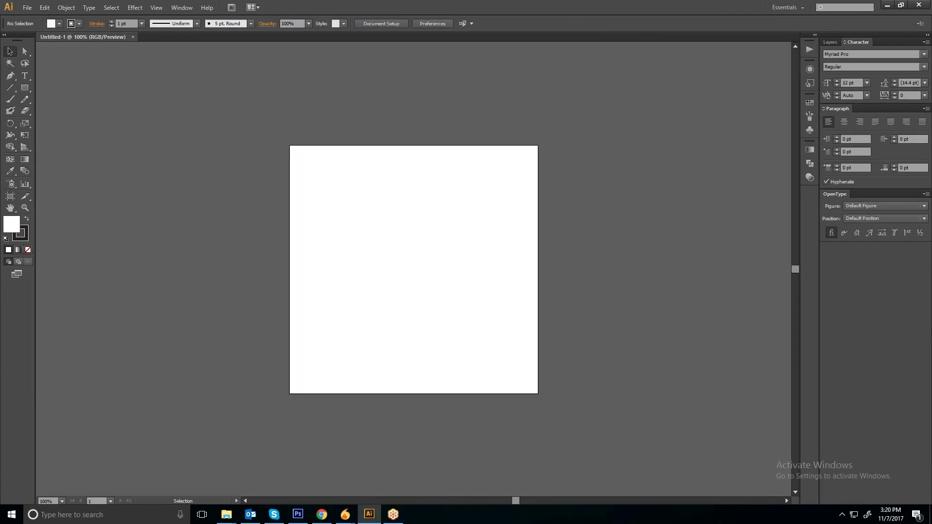
{"action": "left_click", "coordinate": [23, 92]}
{"action": "mouse_move", "coordinate": [290, 145]}
{"action": "left_mouse_down"}
{"action": "mouse_move", "coordinate": [536, 410]}
{"action": "mouse_move", "coordinate": [538, 393]}
{"action": "left_mouse_up"}
{"action": "key", "text": "i"}
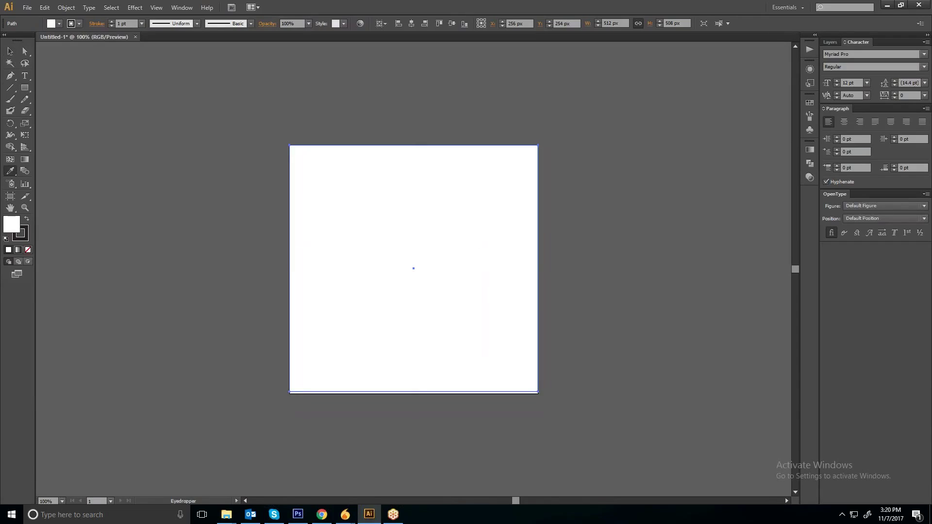
{"action": "left_click", "coordinate": [688, 223]}
{"action": "key", "text": "b"}
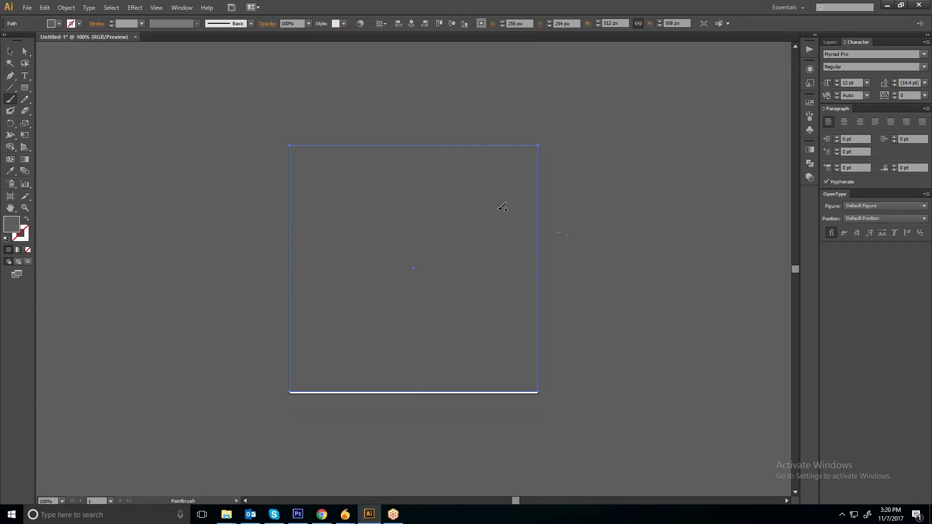
Step: Set the grey rectangle's height to 512 px without constraining proportions and center it on the artboard in both directions
{"action": "key", "text": "v"}
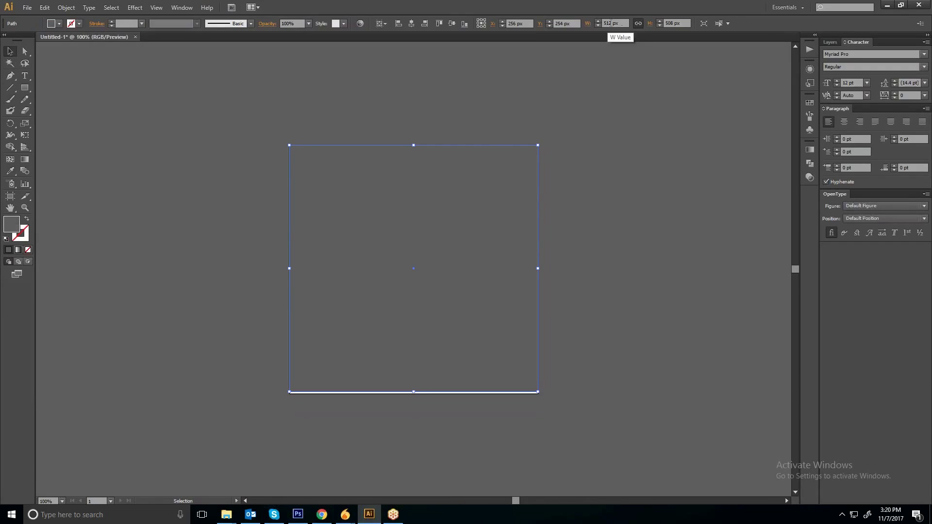
{"action": "left_click", "coordinate": [637, 24]}
{"action": "left_click", "coordinate": [673, 23]}
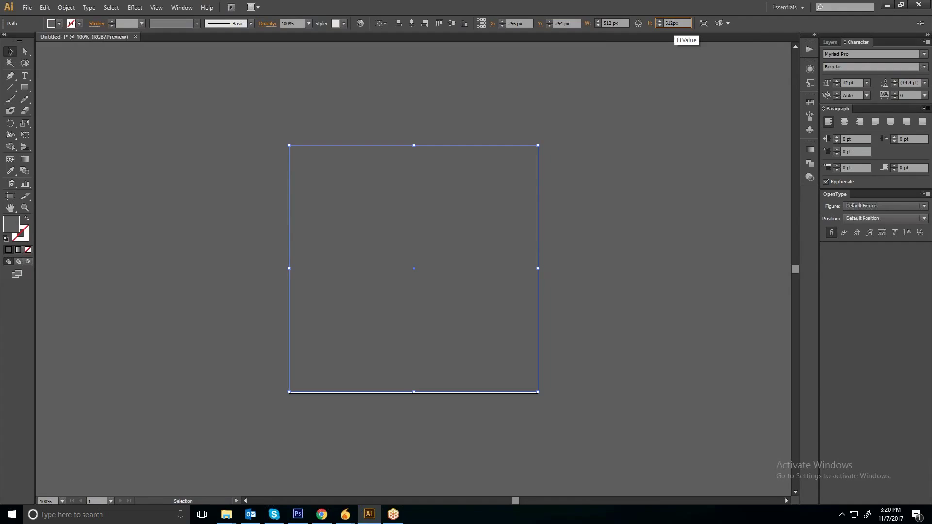
{"action": "key", "text": "Return"}
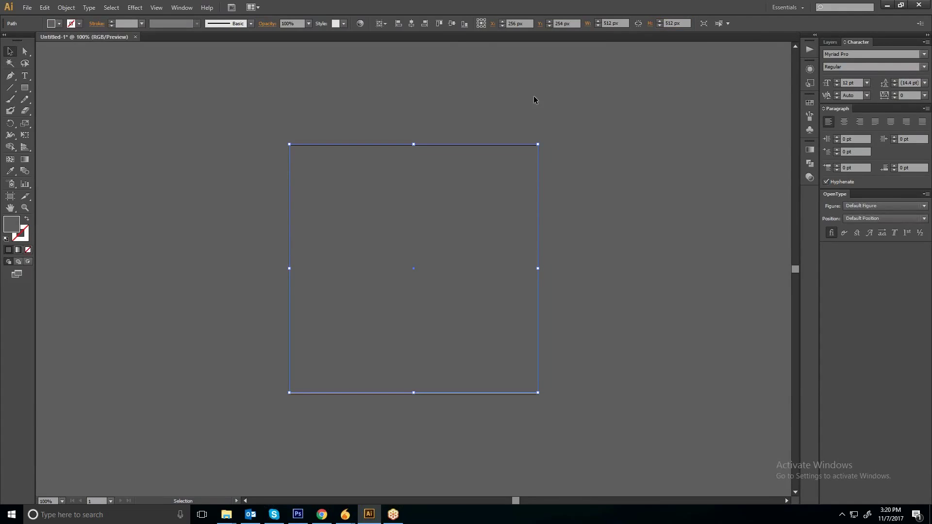
{"action": "left_click", "coordinate": [410, 25]}
{"action": "left_click", "coordinate": [451, 24]}
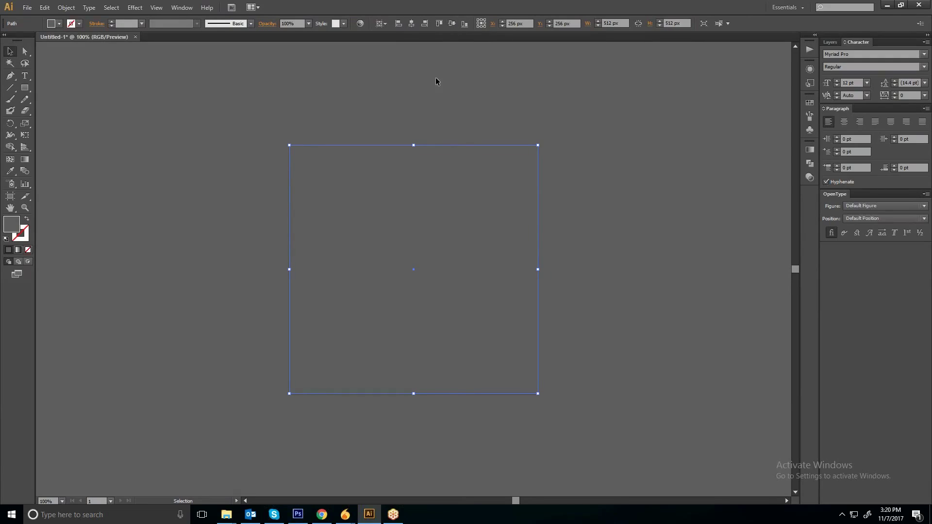
{"action": "left_click", "coordinate": [382, 288]}
{"action": "left_click", "coordinate": [382, 286]}
{"action": "key", "text": "ctrl+2"}
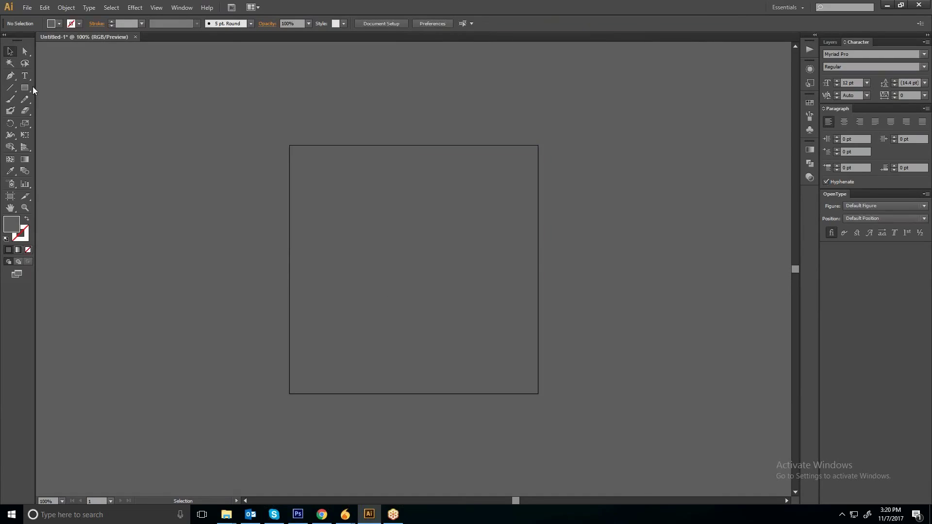
Step: Draw a circle about 355 px in diameter over the square and center it on the artboard in both directions
{"action": "left_click", "coordinate": [25, 88]}
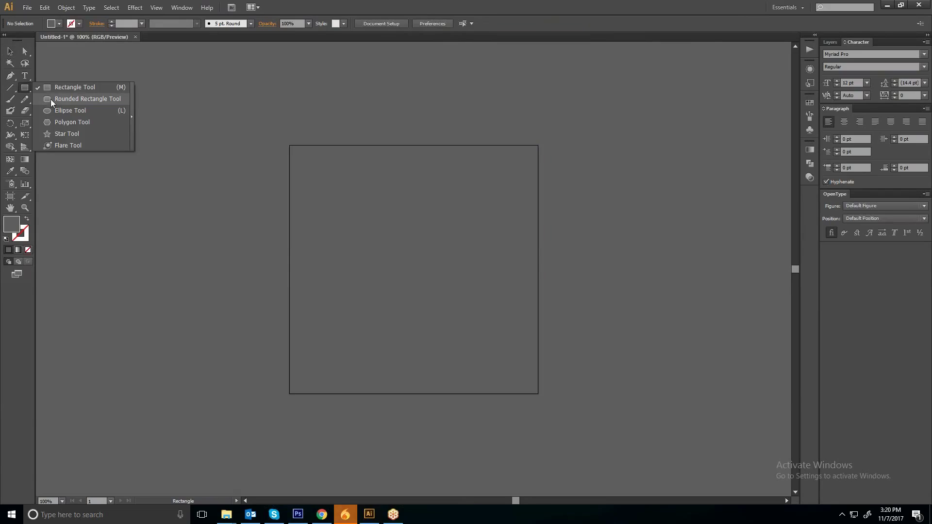
{"action": "left_click", "coordinate": [67, 111]}
{"action": "left_click_drag", "start_coordinate": [343, 189], "coordinate": [514, 359]}
{"action": "key", "text": "v"}
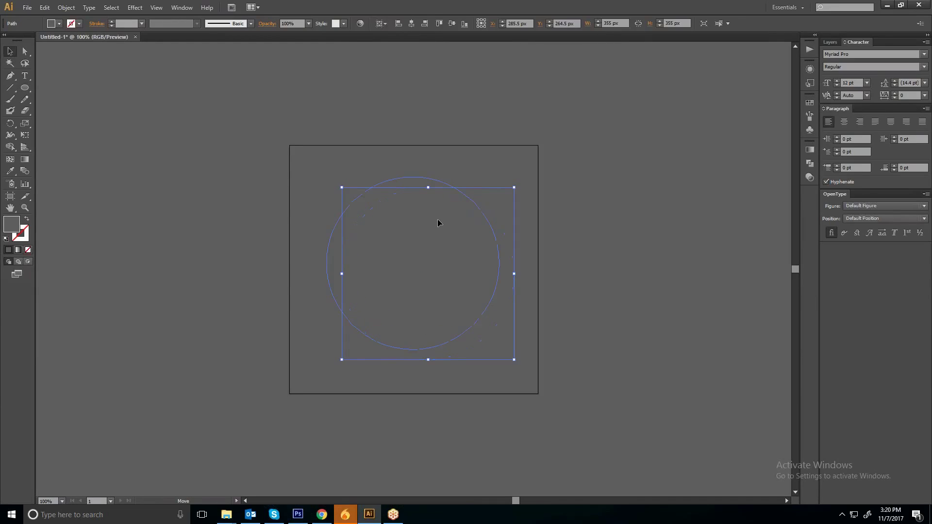
{"action": "left_click_drag", "start_coordinate": [436, 223], "coordinate": [420, 212]}
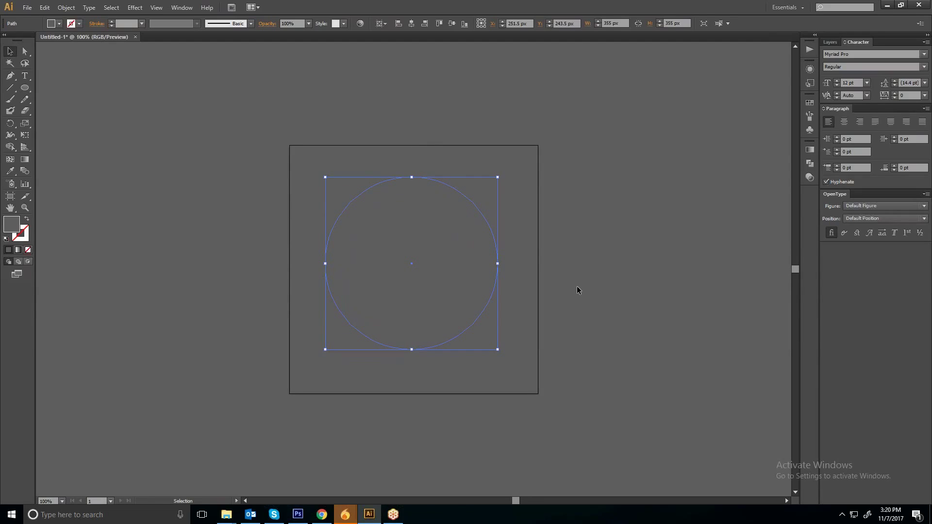
{"action": "left_click", "coordinate": [411, 23]}
{"action": "left_click", "coordinate": [451, 23]}
{"action": "key", "text": "ctrl+shift+a"}
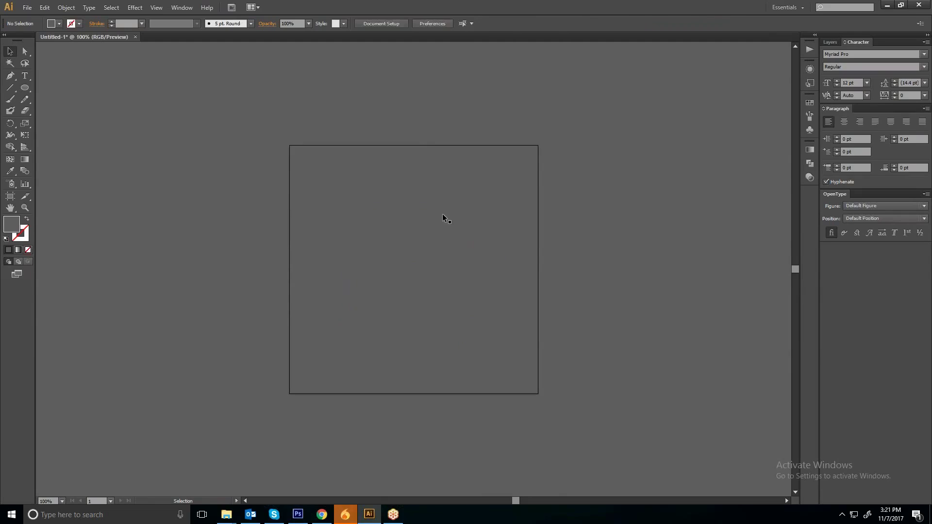
{"action": "key", "text": "ctrl+shift+z"}
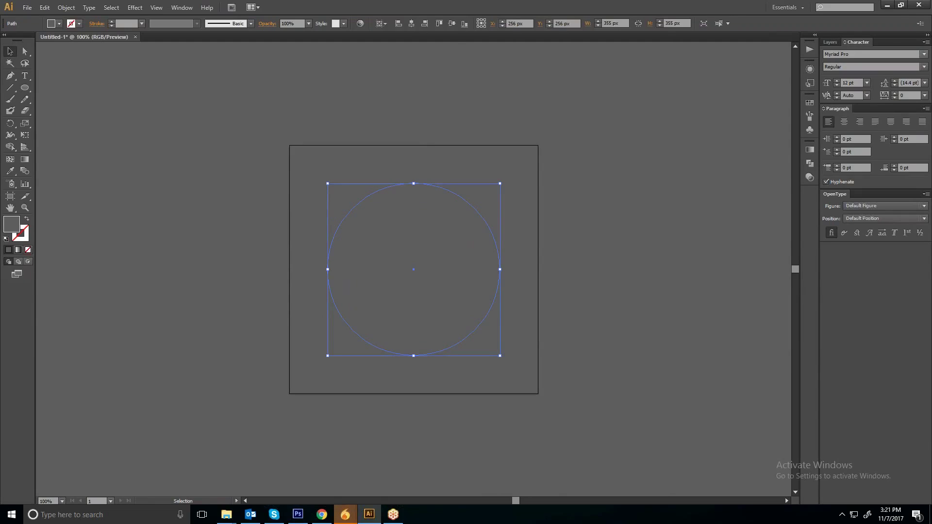
Step: Select the circle together with the square and subtract the circle from it using Pathfinder's Minus Front
{"action": "key", "text": "F7"}
{"action": "left_click", "coordinate": [850, 54]}
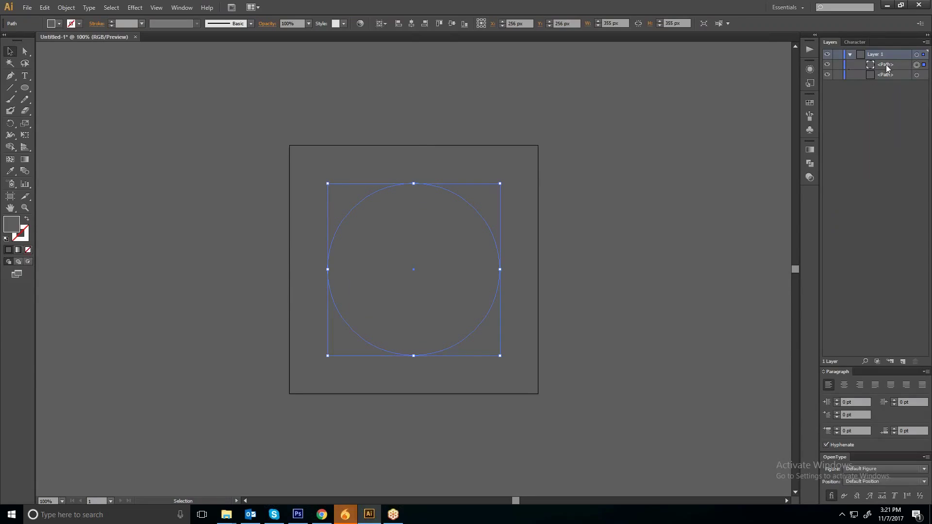
{"action": "left_click", "coordinate": [413, 170], "text": "shift"}
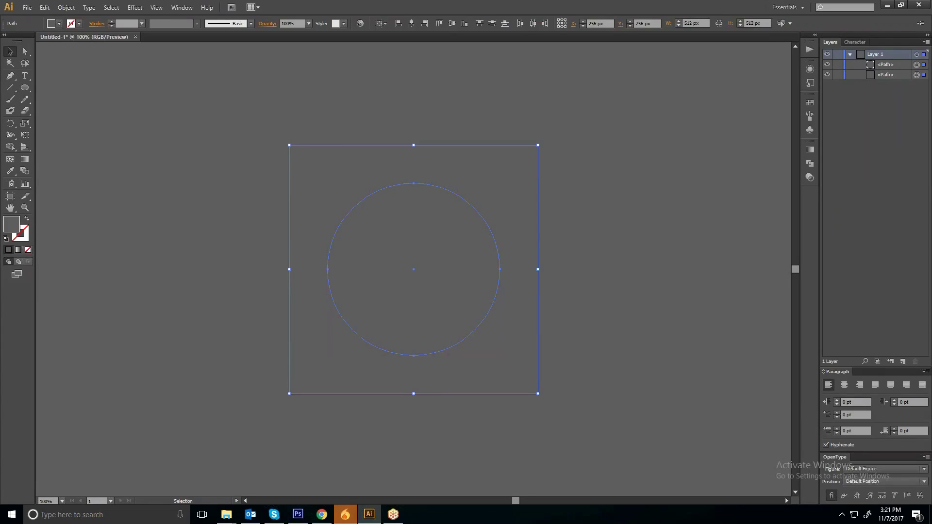
{"action": "left_click", "coordinate": [810, 164]}
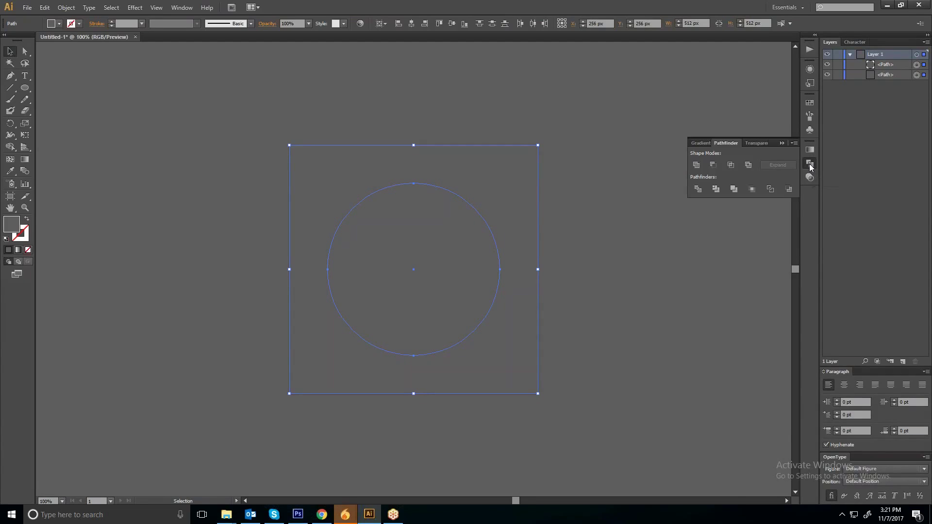
{"action": "left_click", "coordinate": [713, 166]}
{"action": "left_click", "coordinate": [608, 173]}
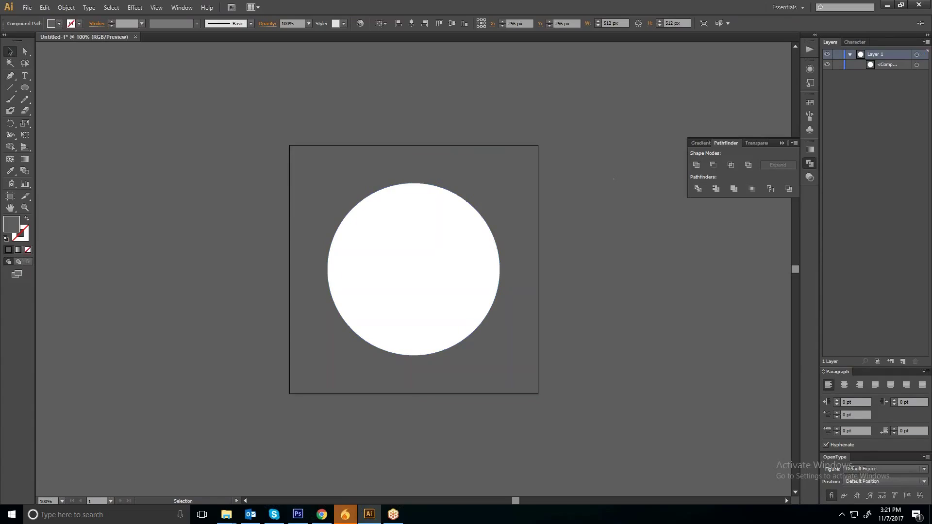
Step: Select the square with the circular cut-out and center it vertically and horizontally on the artboard
{"action": "left_click_drag", "start_coordinate": [488, 167], "coordinate": [348, 163]}
{"action": "left_click_drag", "start_coordinate": [319, 194], "coordinate": [520, 273]}
{"action": "left_click", "coordinate": [452, 23]}
{"action": "left_click", "coordinate": [411, 24]}
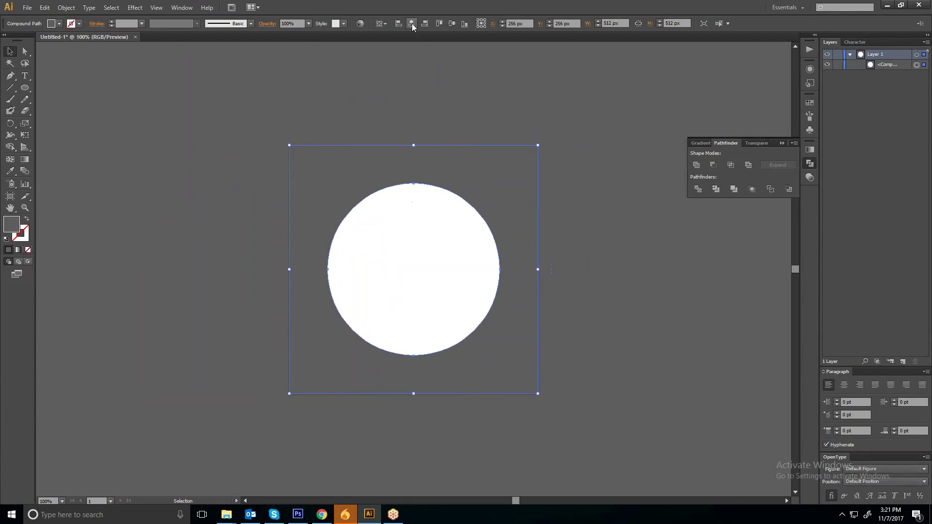
Step: Change the cut-out square's fill to white and deselect it
{"action": "double_click", "coordinate": [16, 227]}
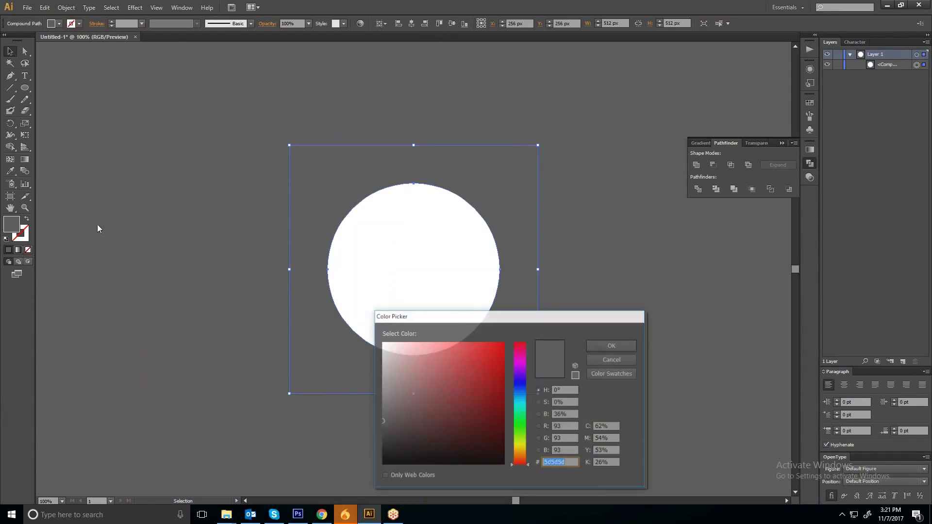
{"action": "left_click", "coordinate": [610, 344]}
{"action": "key", "text": "ctrl+shift+a"}
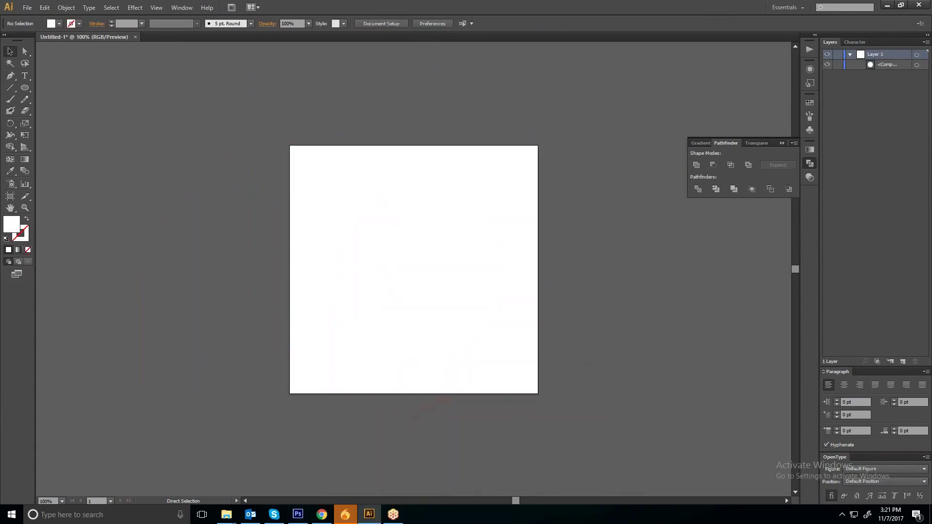
Step: Export the artwork to the Desktop as Untitled-1.png in PNG format, using artboards and a resolution of Screen (72 ppi)
{"action": "left_click", "coordinate": [41, 8]}
{"action": "mouse_move", "coordinate": [28, 7]}
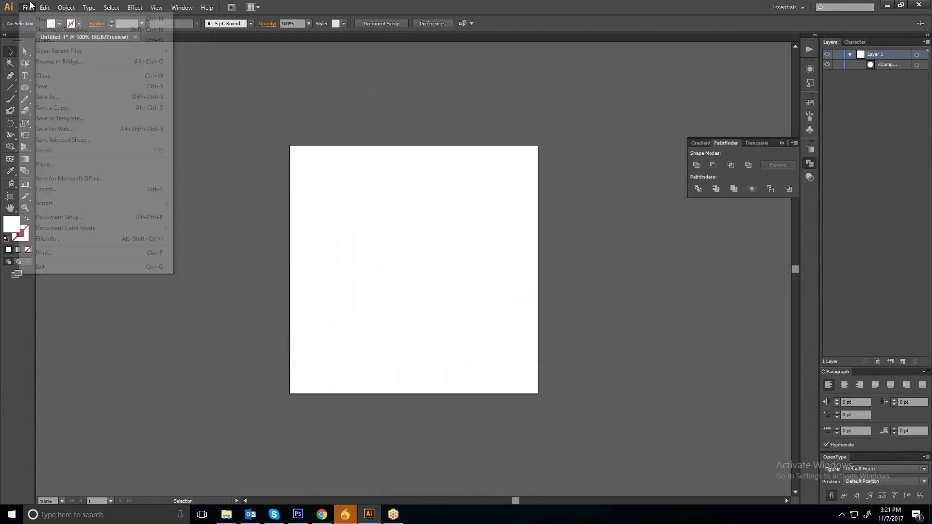
{"action": "left_click", "coordinate": [66, 188]}
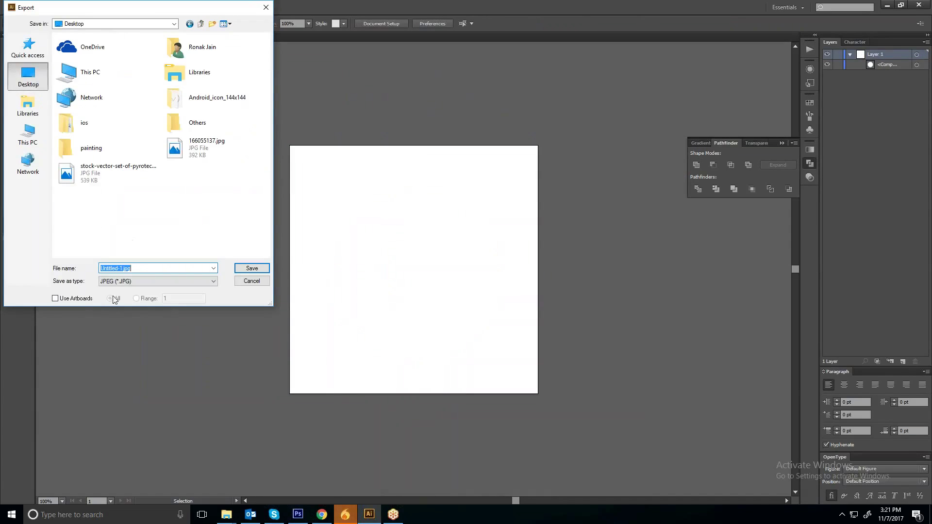
{"action": "left_click", "coordinate": [56, 299]}
{"action": "left_click", "coordinate": [142, 281]}
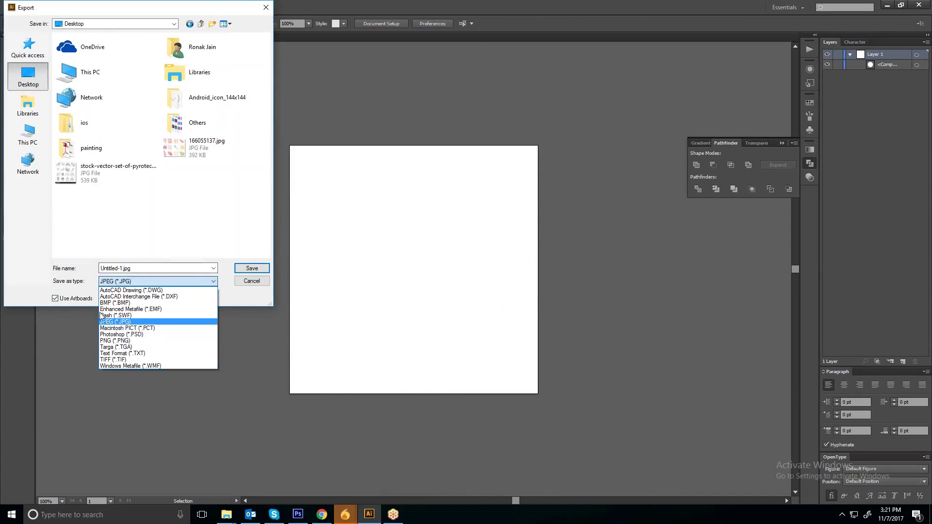
{"action": "left_click", "coordinate": [132, 340]}
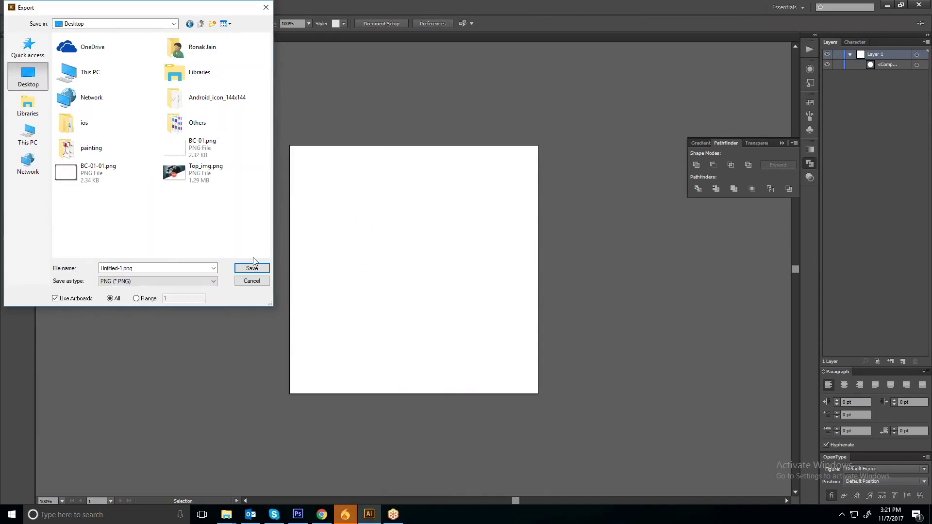
{"action": "left_click", "coordinate": [251, 268]}
{"action": "left_click", "coordinate": [474, 186]}
{"action": "left_click", "coordinate": [474, 191]}
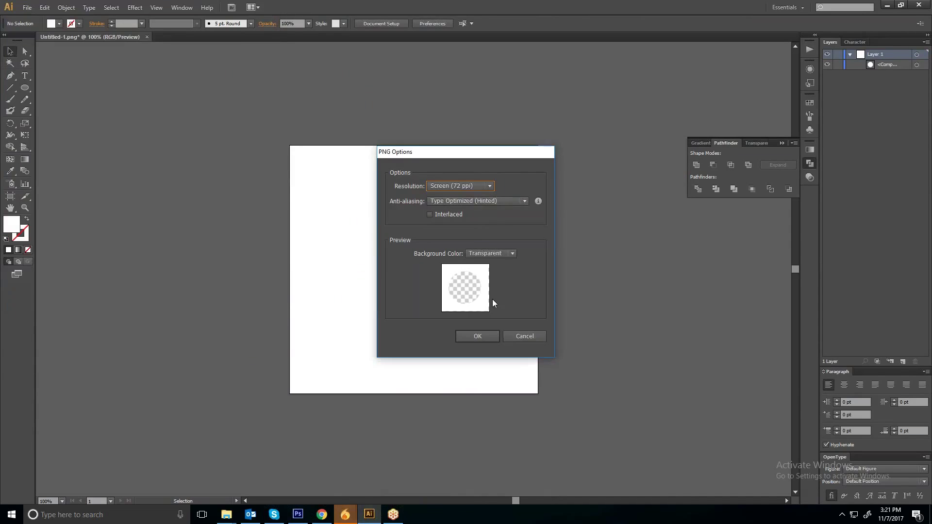
{"action": "left_click", "coordinate": [483, 334]}
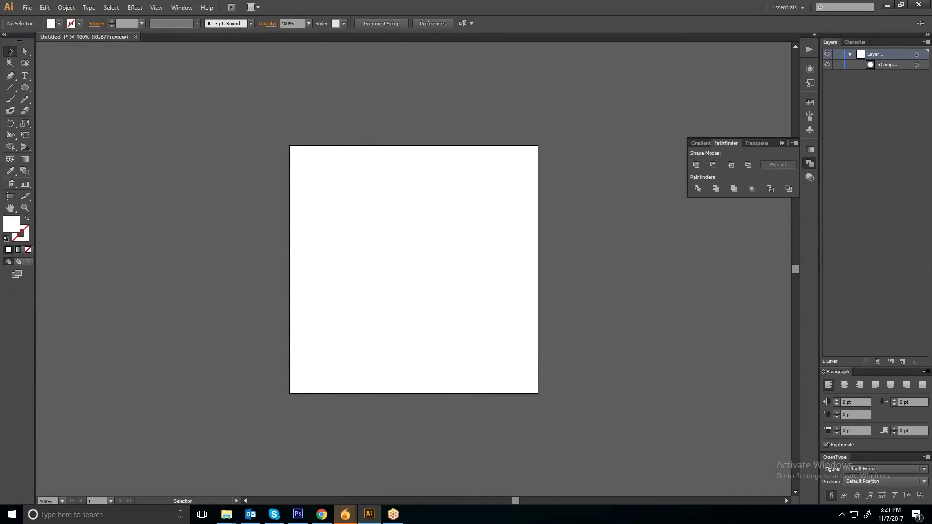
Step: Show the desktop and open the exported Untitled-1-01.png to check its circular cut-out
{"action": "key", "text": "super+d"}
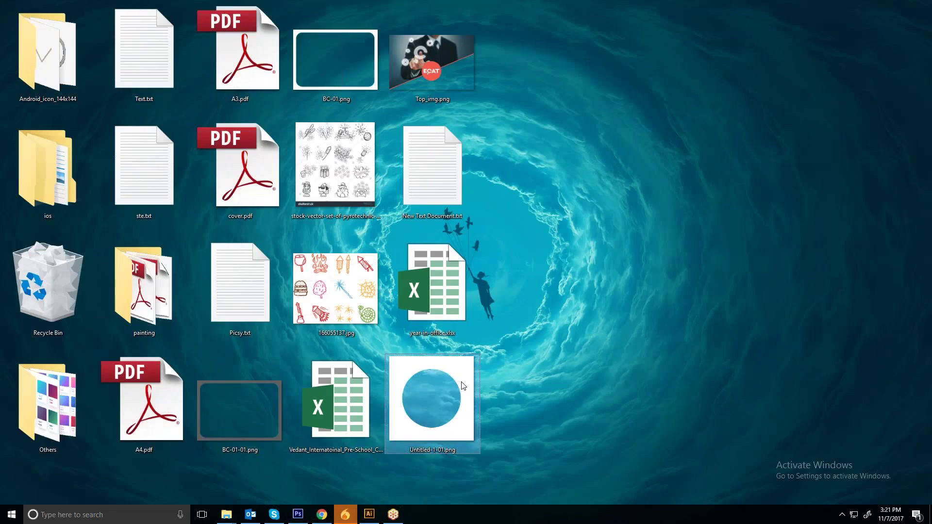
{"action": "double_click", "coordinate": [462, 385]}
{"action": "double_click", "coordinate": [462, 384]}
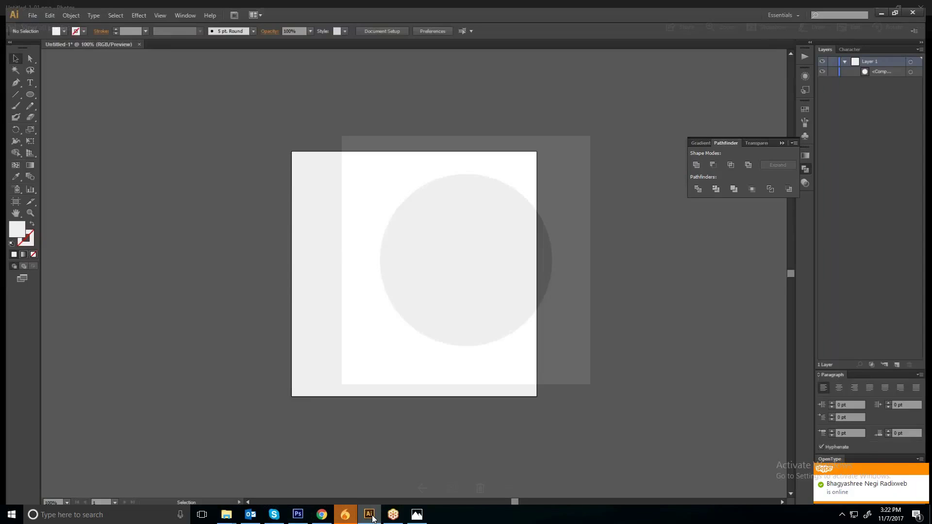
Step: Back in Illustrator, draw a circle about 480 px in diameter on the artboard and fill it with the grey sampled from the canvas
{"action": "key", "text": "l"}
{"action": "left_click_drag", "start_coordinate": [305, 147], "coordinate": [533, 380]}
{"action": "key", "text": "v"}
{"action": "key", "text": "i"}
{"action": "left_click", "coordinate": [468, 315]}
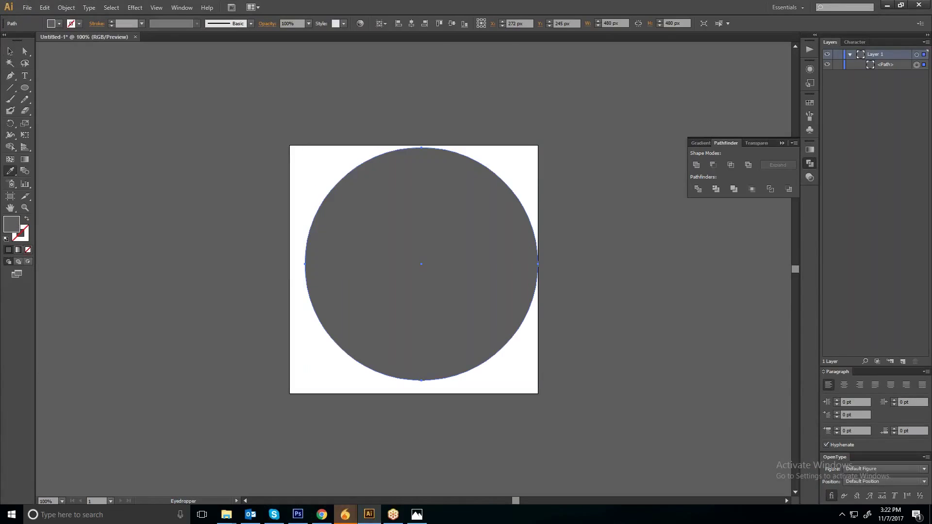
Step: Move the large grey circle down and slightly left until it touches the artboard's lower edge
{"action": "key", "text": "v"}
{"action": "left_click", "coordinate": [584, 249]}
{"action": "left_click_drag", "start_coordinate": [503, 220], "coordinate": [496, 234]}
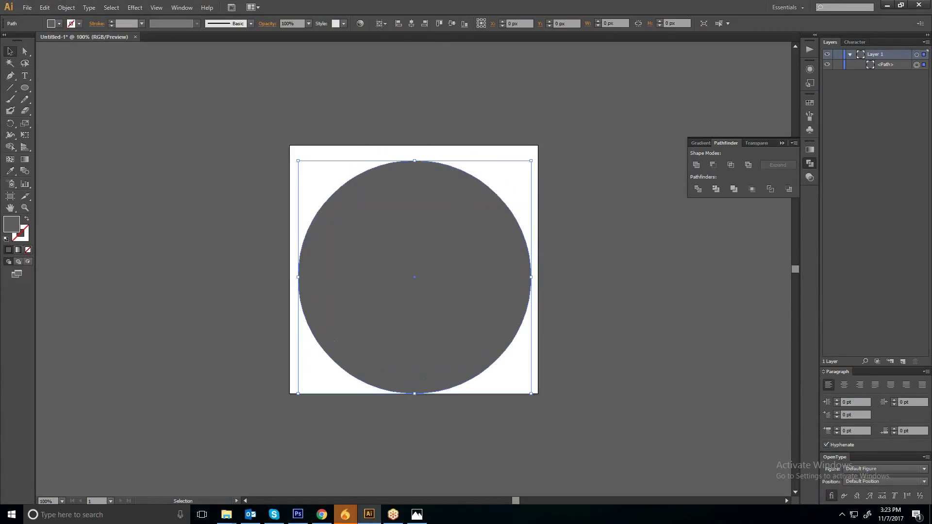
Step: Centre the large grey circle vertically and horizontally on the artboard
{"action": "left_click", "coordinate": [451, 24]}
{"action": "left_click", "coordinate": [411, 23]}
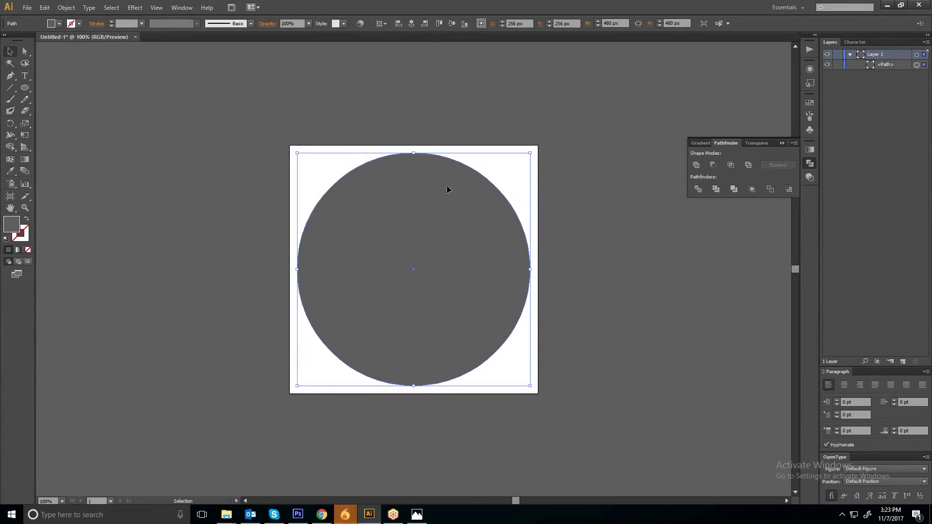
{"action": "key", "text": "a"}
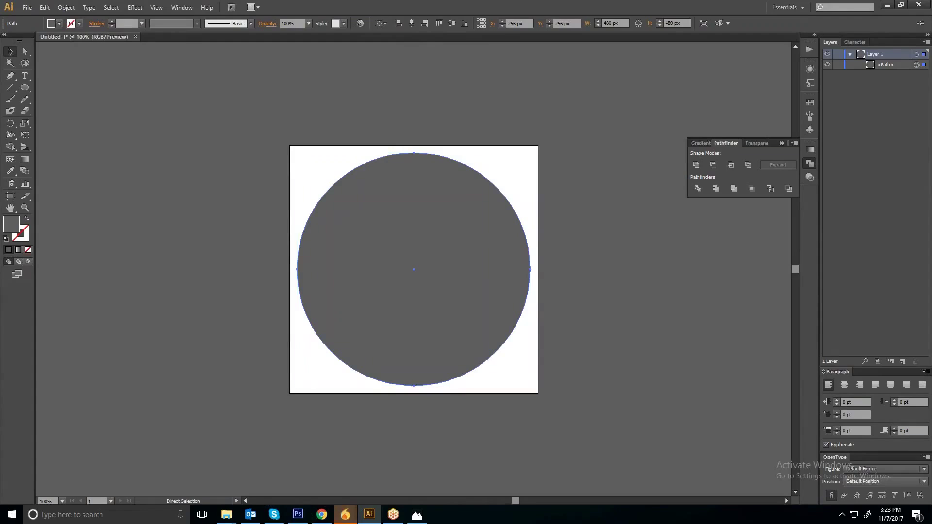
{"action": "key", "text": "v"}
{"action": "key", "text": "a"}
Step: Duplicate the grey circle in place and scale the copy about its centre to 264 px in diameter
{"action": "key", "text": "ctrl+c"}
{"action": "key", "text": "ctrl+f"}
{"action": "key", "text": "v"}
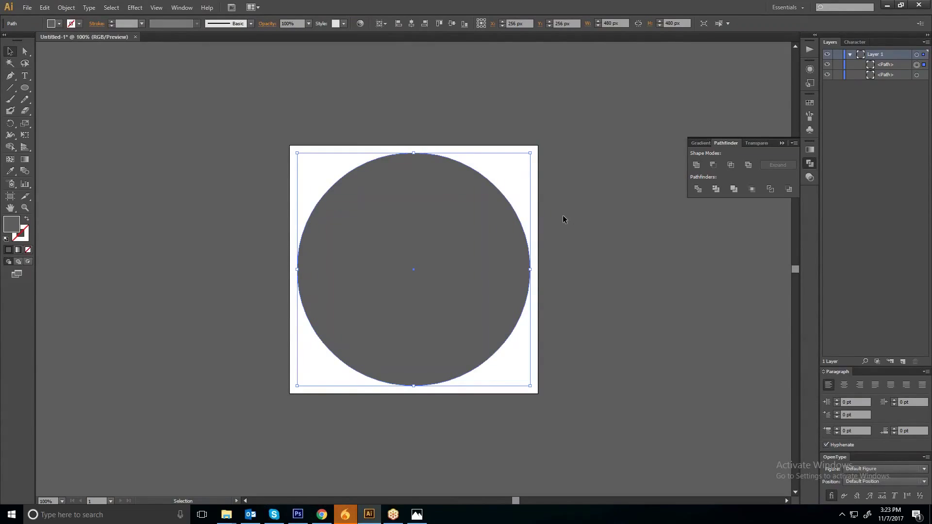
{"action": "left_click_drag", "start_coordinate": [370, 209], "coordinate": [428, 267]}
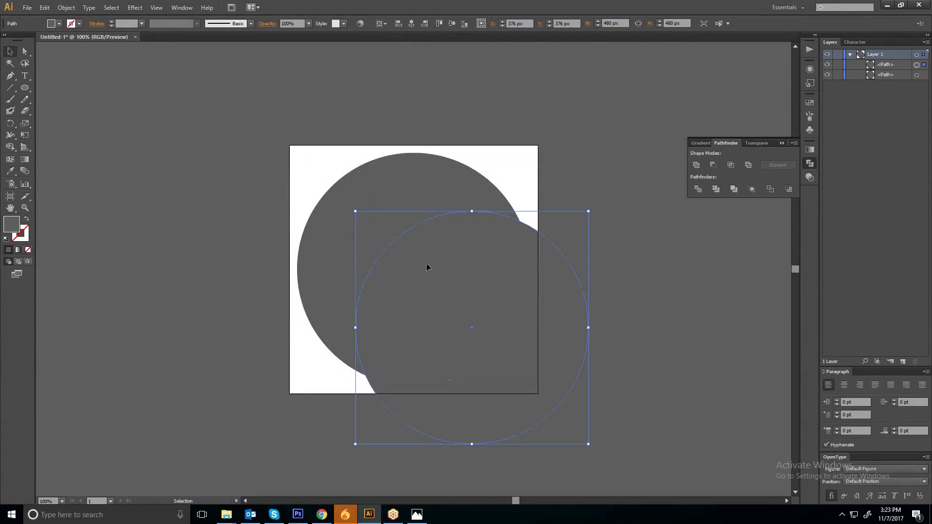
{"action": "key", "text": "ctrl+z"}
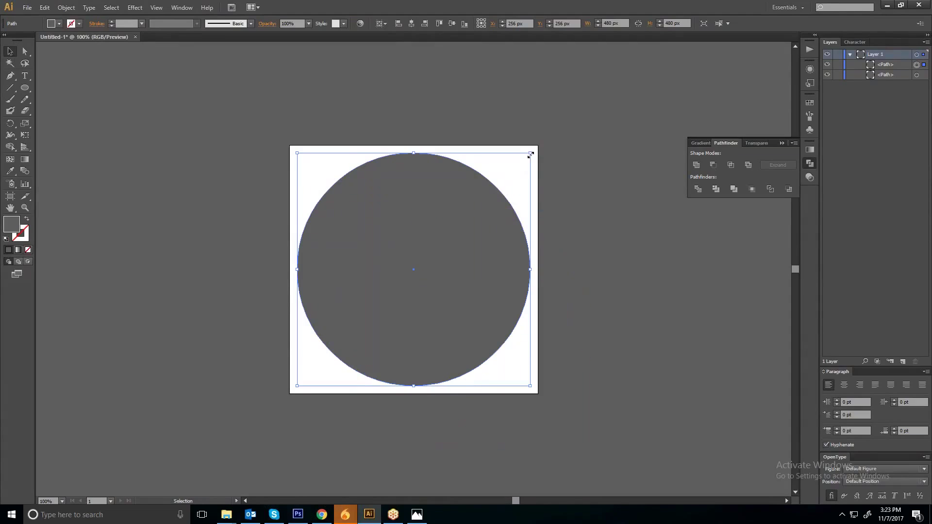
{"action": "left_click_drag", "start_coordinate": [530, 155], "coordinate": [478, 155]}
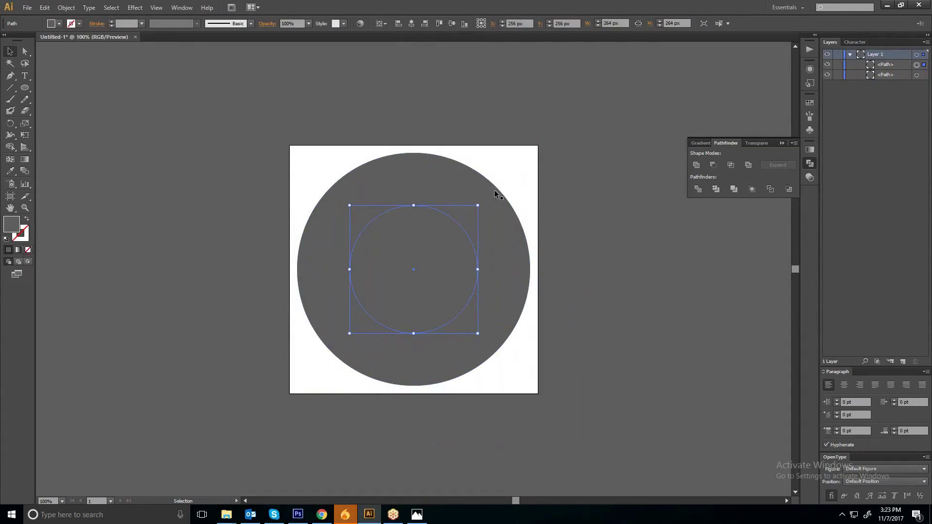
Step: Subtract the small inner circle from the large circle with Minus Front and deselect the ring
{"action": "key", "text": "i"}
{"action": "key", "text": "v"}
{"action": "left_click", "coordinate": [444, 169], "text": "shift"}
{"action": "left_click", "coordinate": [606, 240]}
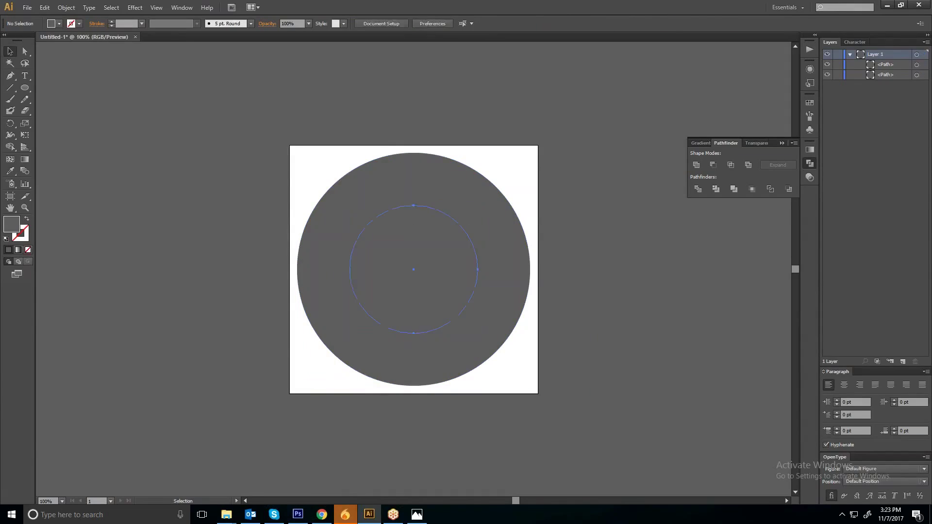
{"action": "left_click", "coordinate": [441, 210]}
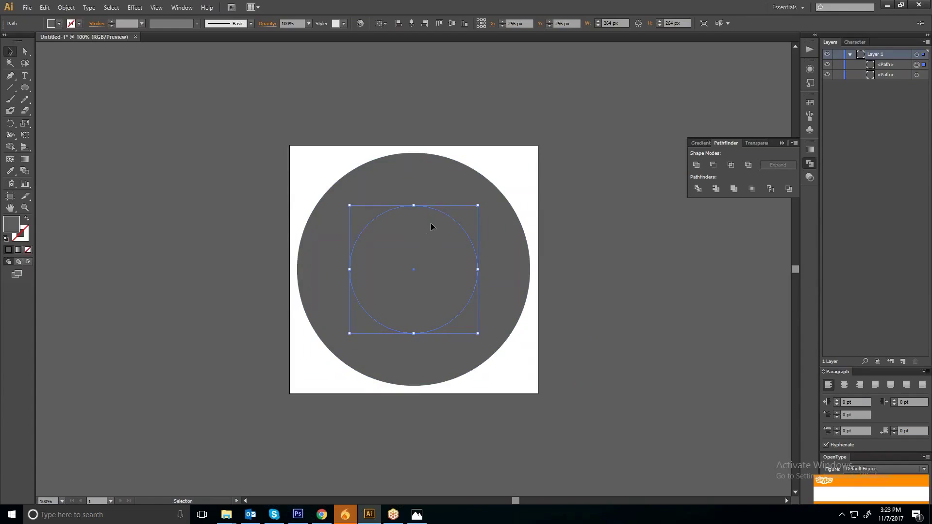
{"action": "left_click", "coordinate": [439, 193], "text": "shift"}
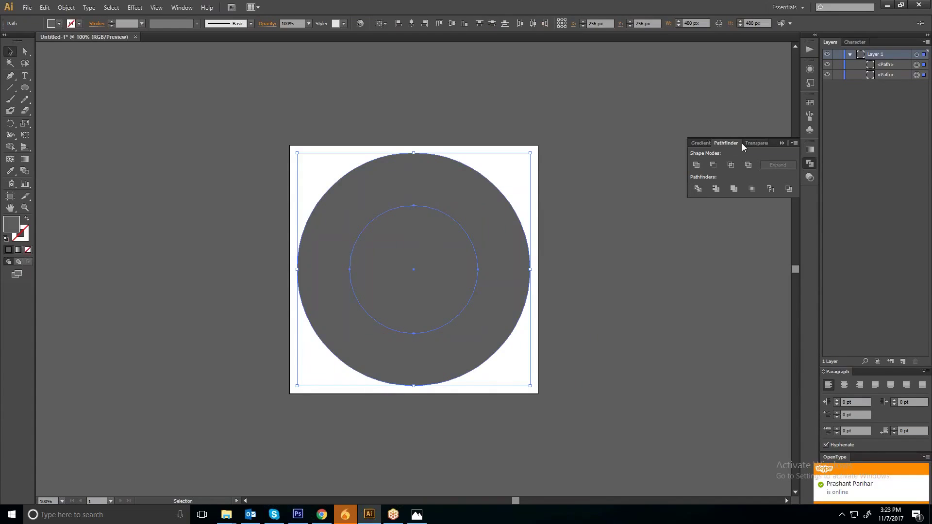
{"action": "left_click", "coordinate": [713, 166]}
{"action": "key", "text": "ctrl+shift+a"}
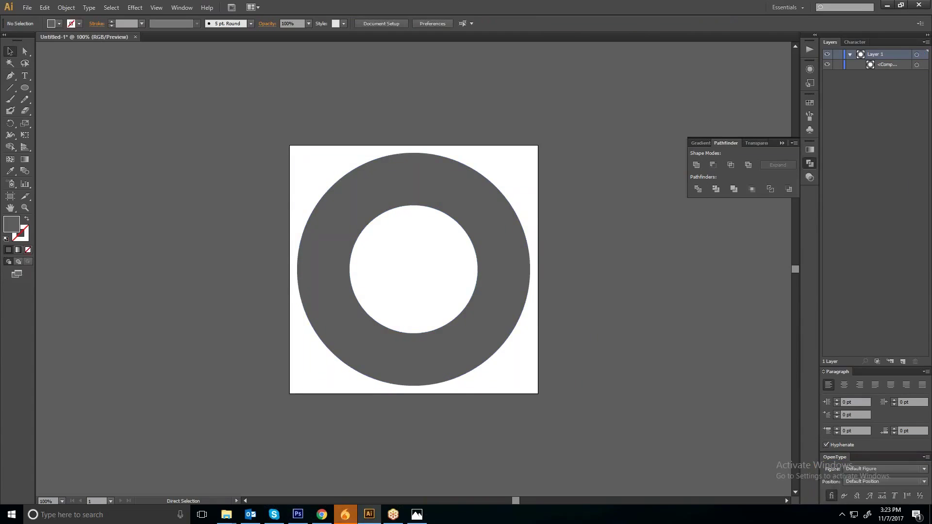
Step: Fill the grey ring with the white sampled from the artboard and deselect it
{"action": "left_click", "coordinate": [454, 200]}
{"action": "key", "text": "i"}
{"action": "left_click", "coordinate": [525, 167]}
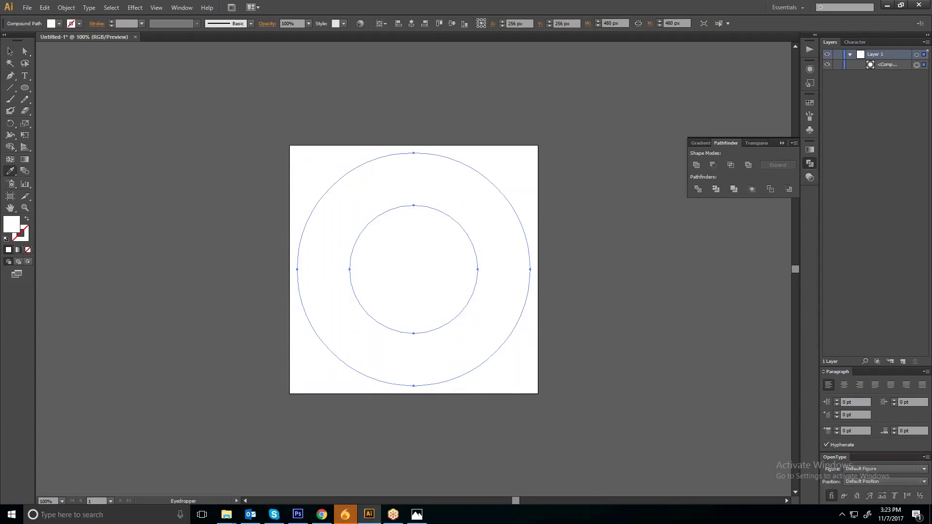
{"action": "key", "text": "v"}
{"action": "left_click", "coordinate": [595, 262]}
Step: Begin a PNG export to the Desktop based on the existing Untitled-1-01.png, with artboards enabled
{"action": "key", "text": "ctrl+e"}
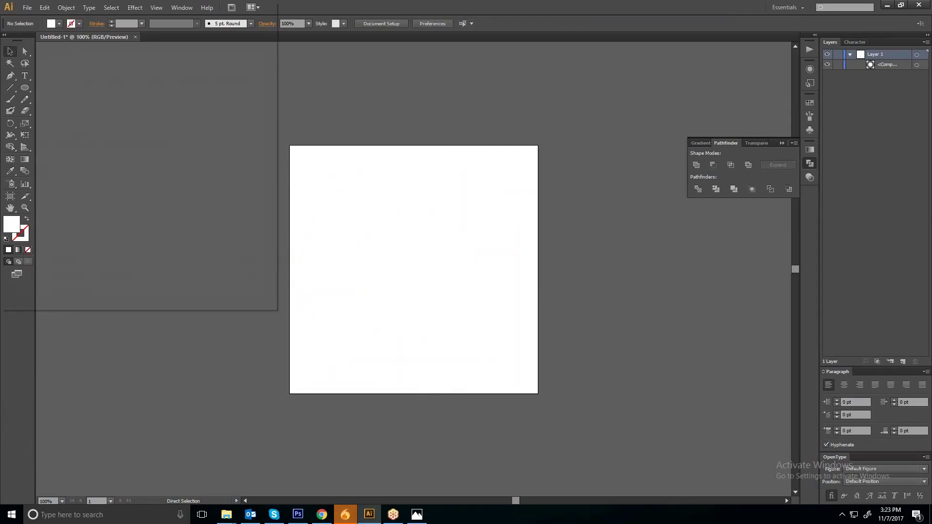
{"action": "left_click", "coordinate": [158, 114]}
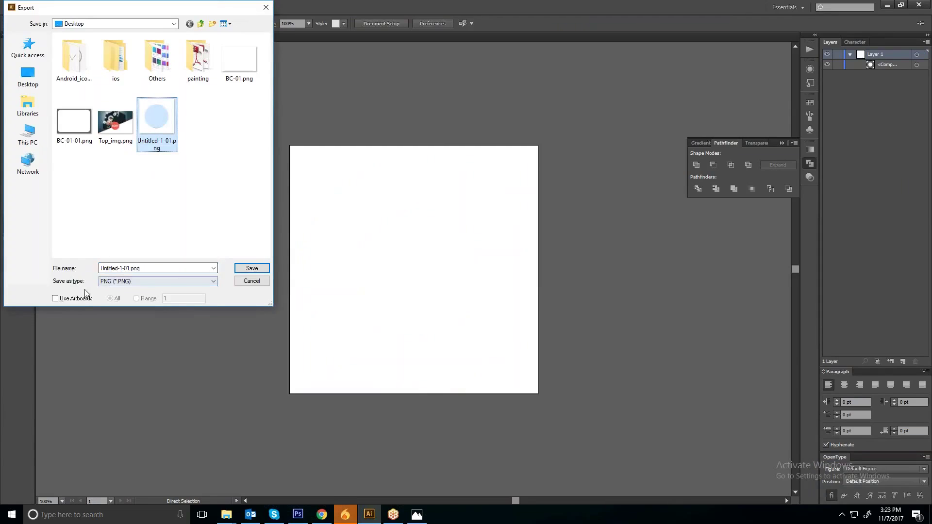
{"action": "left_click", "coordinate": [55, 298]}
Step: Remove the 1-01 numbering from the export file name and save the PNG at Screen (72 ppi) with a transparent background
{"action": "left_click_drag", "start_coordinate": [100, 268], "coordinate": [121, 268]}
{"action": "left_click", "coordinate": [121, 268]}
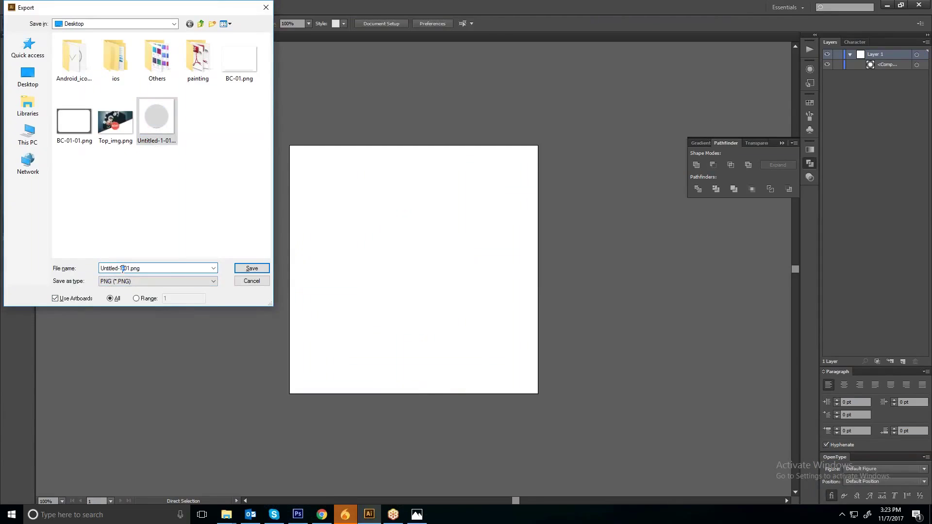
{"action": "key", "text": "Delete"}
{"action": "key", "text": "Delete"}
{"action": "key", "text": "Delete"}
{"action": "key", "text": "Delete"}
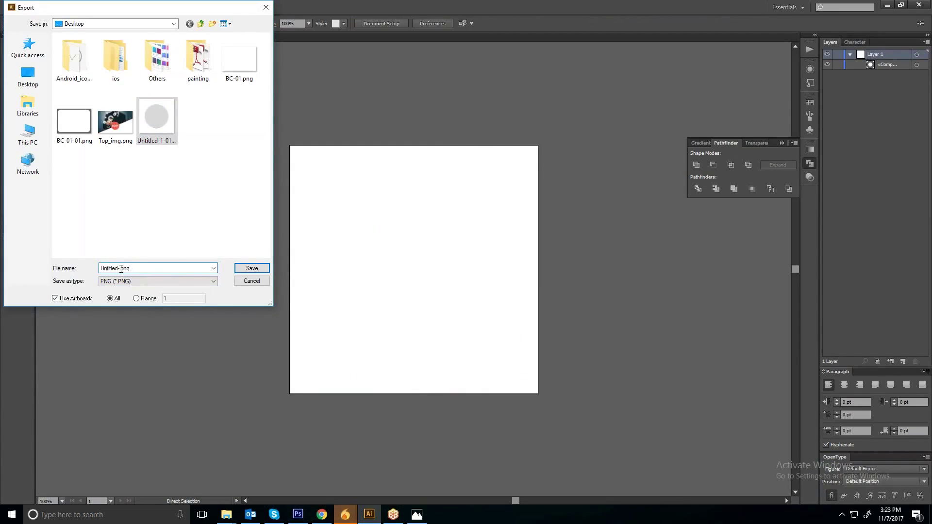
{"action": "key", "text": "BackSpace"}
{"action": "type", "text": "."}
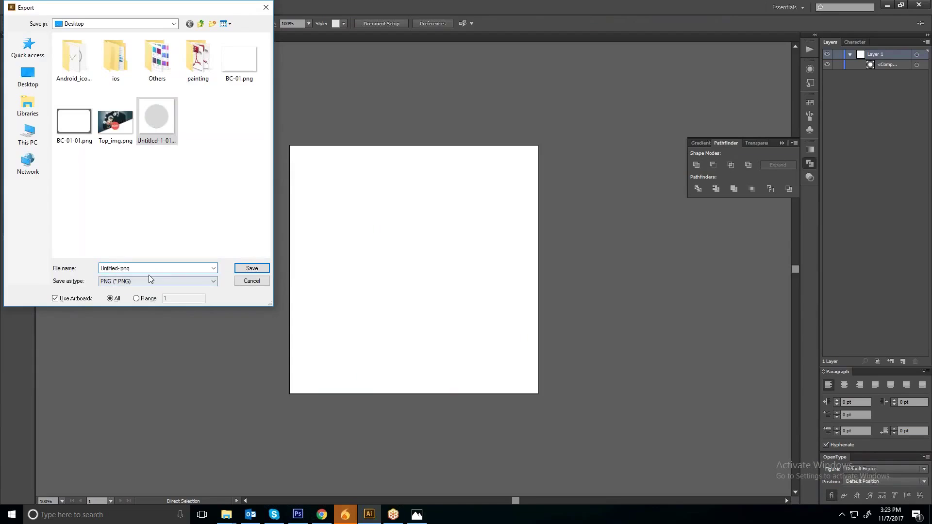
{"action": "left_click", "coordinate": [261, 272]}
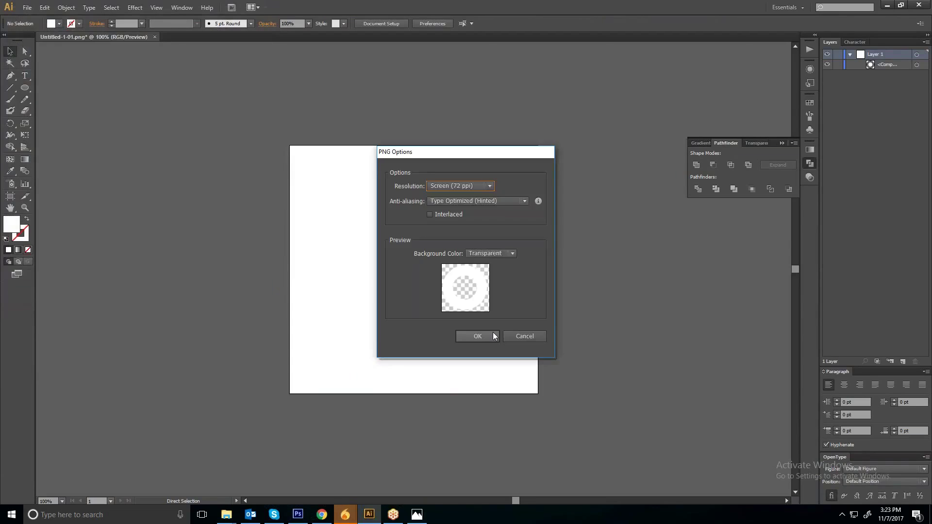
{"action": "key", "text": "Return"}
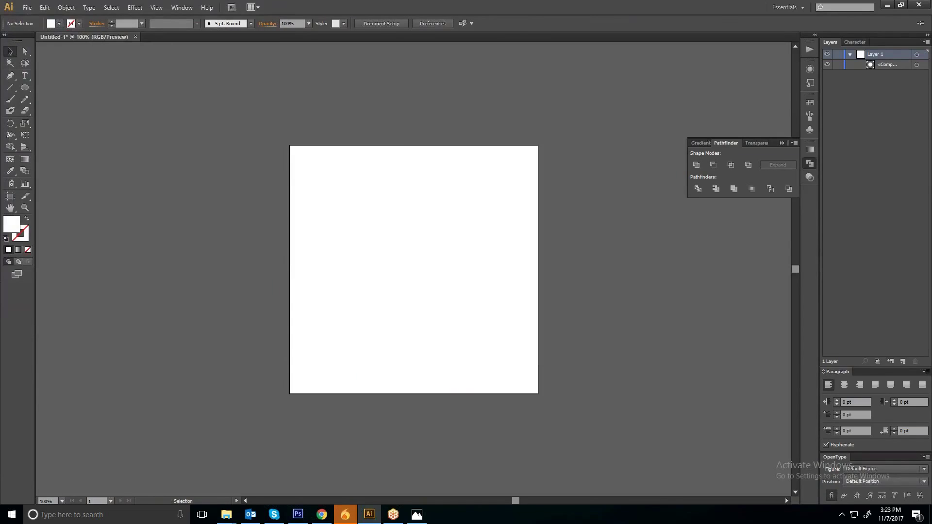
Step: Check the exported image on the desktop, return to Illustrator and delete the white ring
{"action": "key", "text": "super+d"}
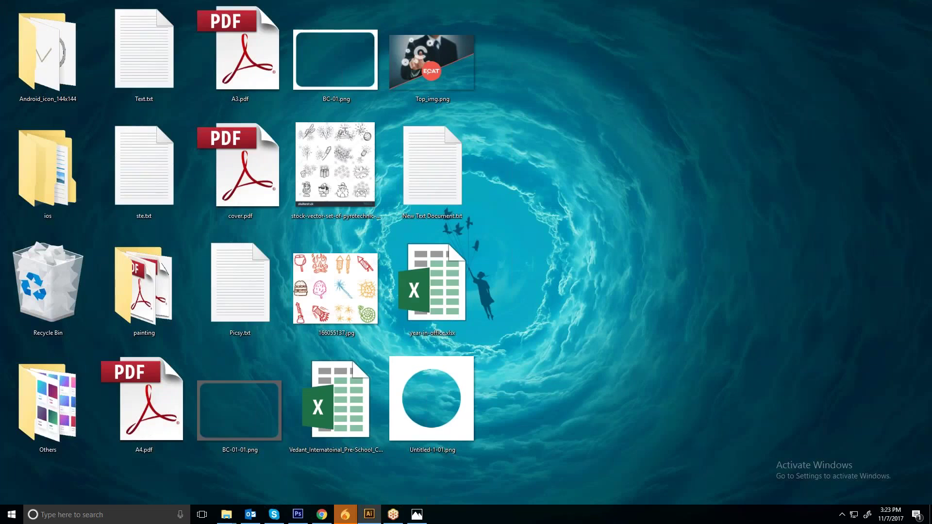
{"action": "key", "text": "super+d"}
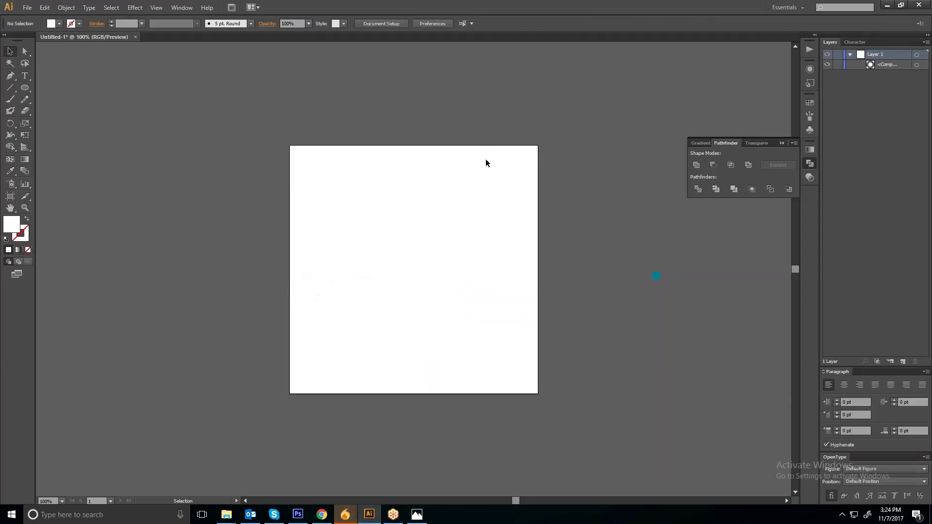
{"action": "key", "text": "Delete"}
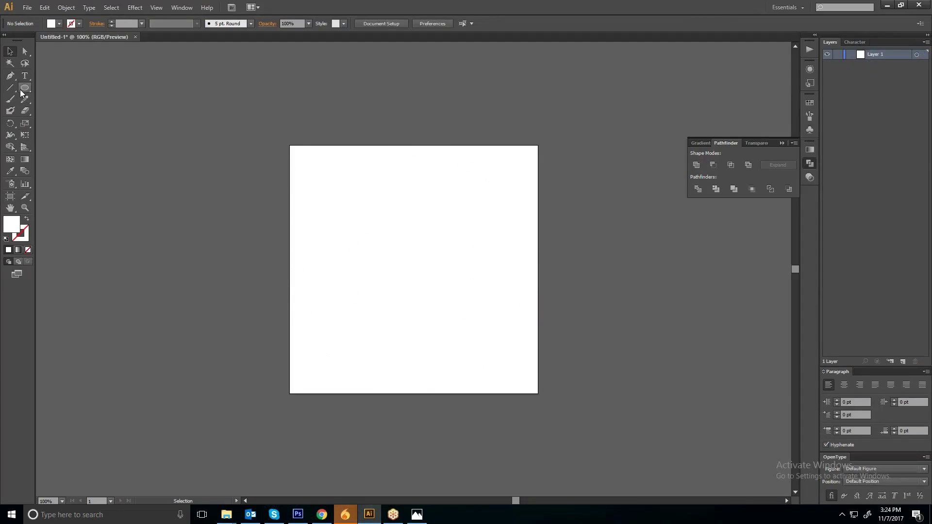
Step: Draw a 512 px square over the artboard and fill it with the grey sampled from the surrounding canvas
{"action": "left_click", "coordinate": [23, 89]}
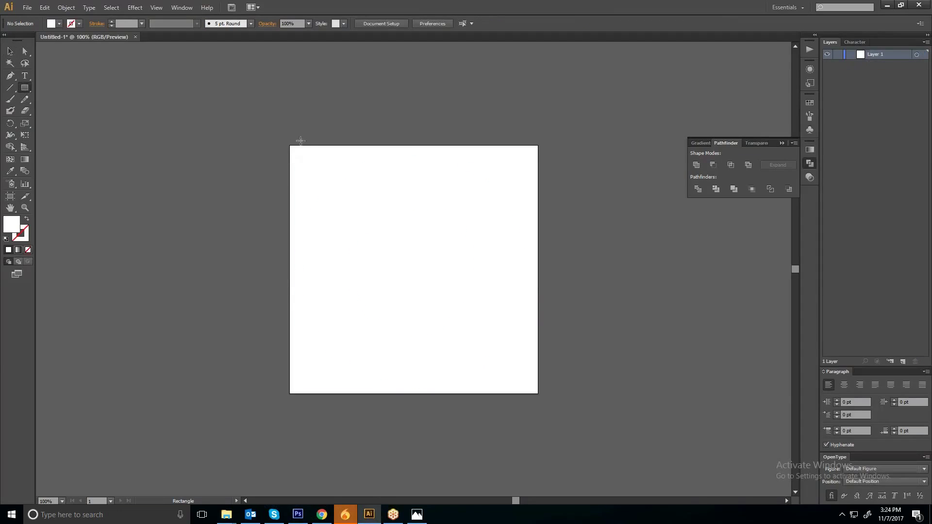
{"action": "left_click_drag", "start_coordinate": [290, 146], "coordinate": [538, 388]}
{"action": "key", "text": "v"}
{"action": "key", "text": "i"}
{"action": "left_click", "coordinate": [597, 234]}
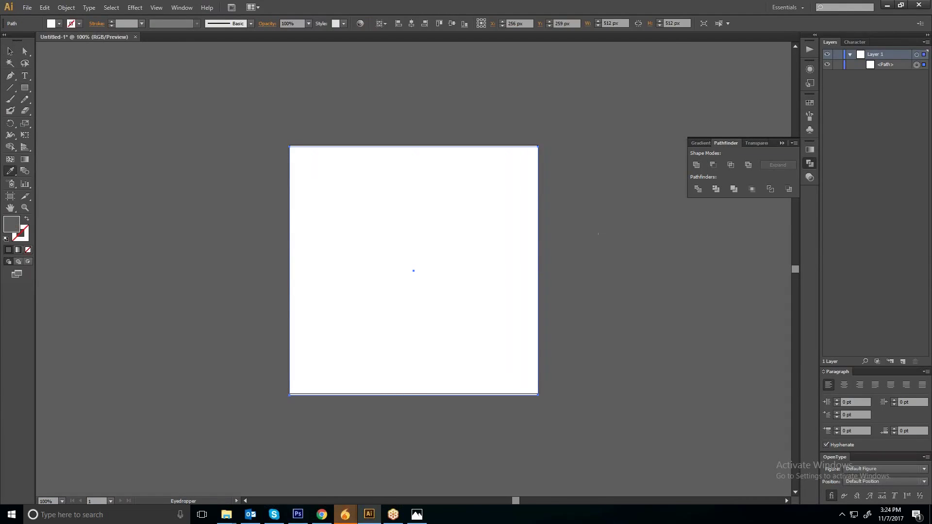
{"action": "key", "text": "b"}
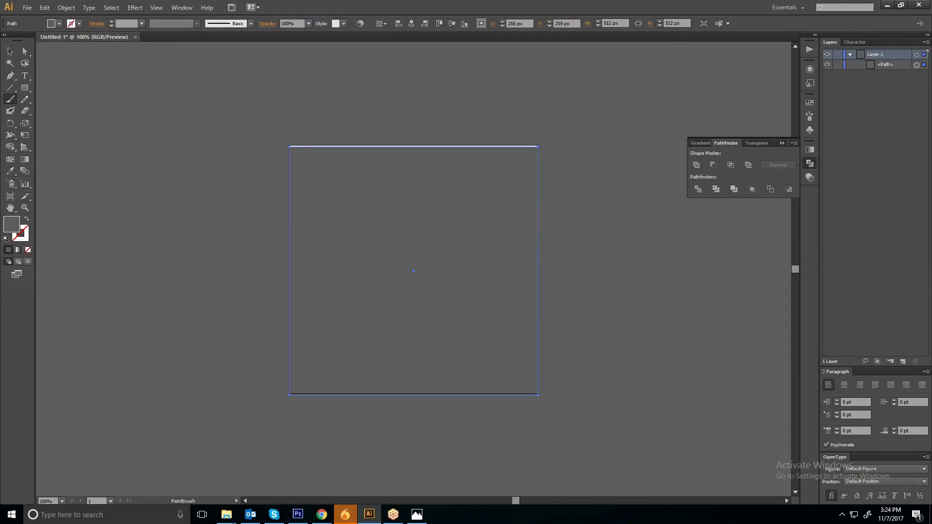
Step: Centre the 512 px grey square vertically on the artboard and deselect it
{"action": "left_click", "coordinate": [450, 23]}
{"action": "key", "text": "v"}
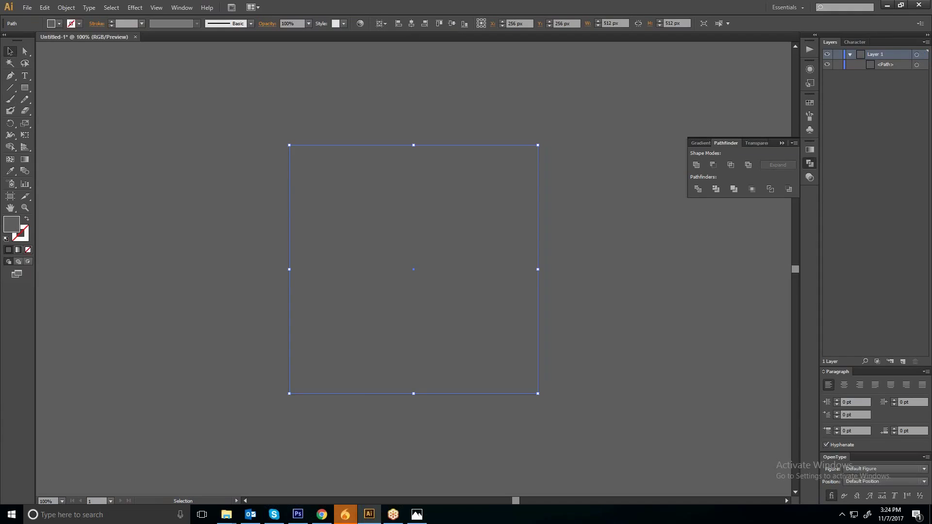
{"action": "left_click", "coordinate": [543, 143]}
Step: Duplicate the grey square in place and scale the copy about its centre to 186 px
{"action": "left_click", "coordinate": [537, 146]}
{"action": "key", "text": "ctrl+c"}
{"action": "key", "text": "ctrl+f"}
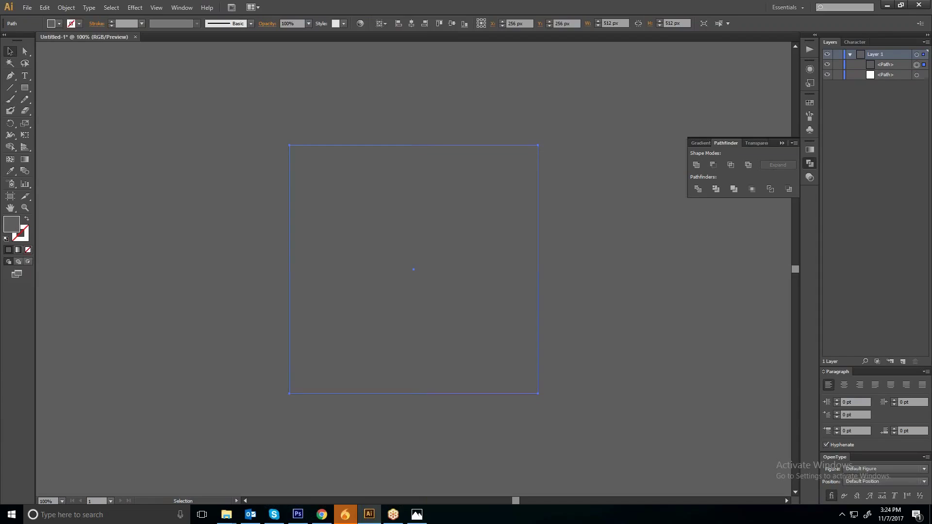
{"action": "left_click_drag", "start_coordinate": [537, 145], "coordinate": [459, 166]}
{"action": "left_click", "coordinate": [508, 167], "text": "shift"}
{"action": "left_click", "coordinate": [384, 277]}
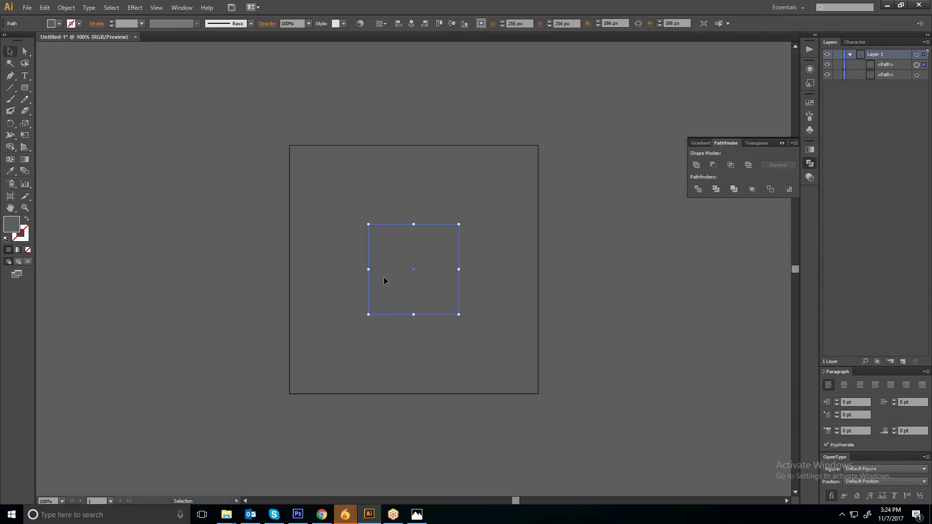
Step: Select both squares, cut the small square out of the large one with Minus Front, and deselect
{"action": "left_click", "coordinate": [507, 167], "text": "shift"}
{"action": "left_click", "coordinate": [658, 255]}
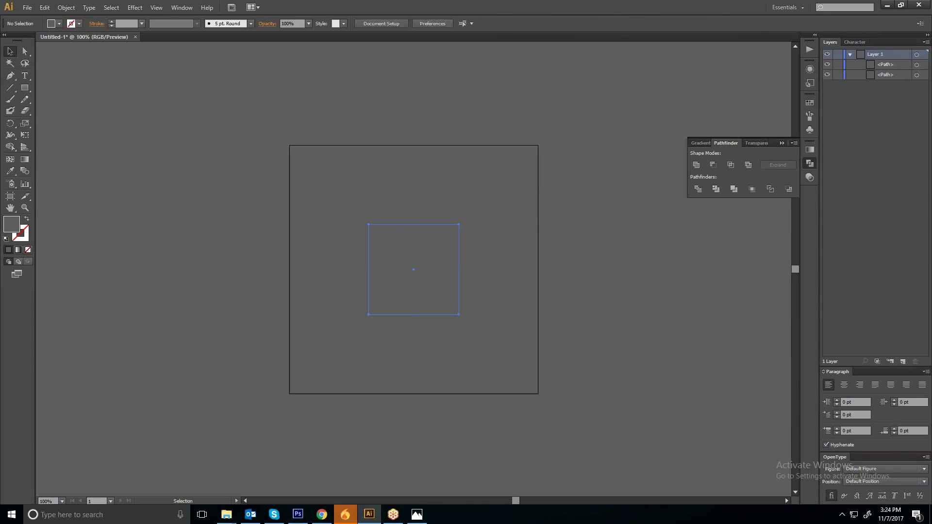
{"action": "left_click", "coordinate": [431, 273]}
{"action": "left_click", "coordinate": [478, 202], "text": "shift"}
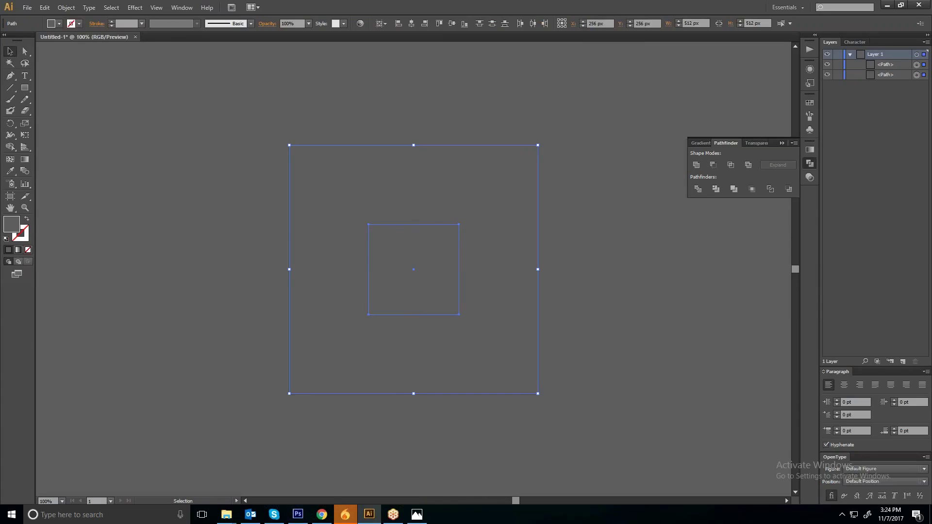
{"action": "left_click", "coordinate": [715, 167]}
{"action": "left_click", "coordinate": [567, 305]}
Step: Try moving the cut-out square away from the artboard's centre and undo the move
{"action": "left_click_drag", "start_coordinate": [507, 301], "coordinate": [514, 303]}
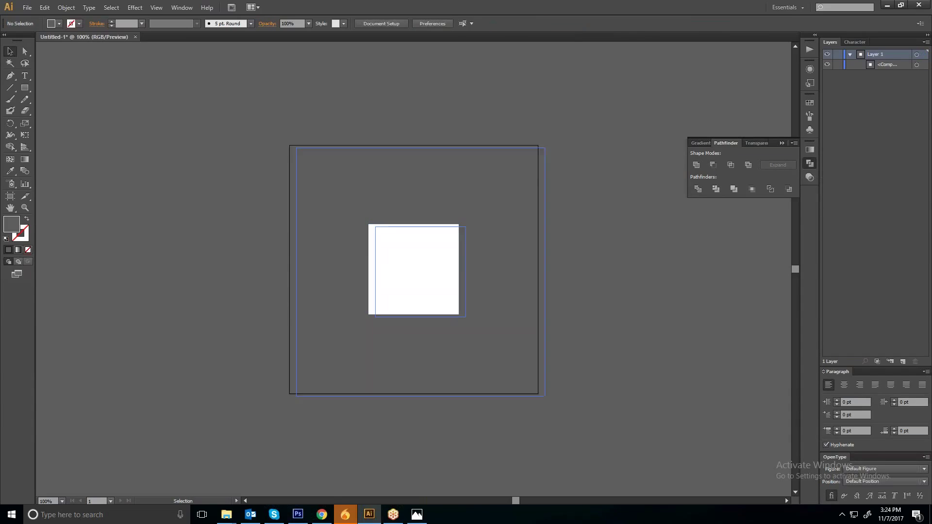
{"action": "left_click_drag", "start_coordinate": [524, 193], "coordinate": [578, 228]}
{"action": "key", "text": "ctrl+z"}
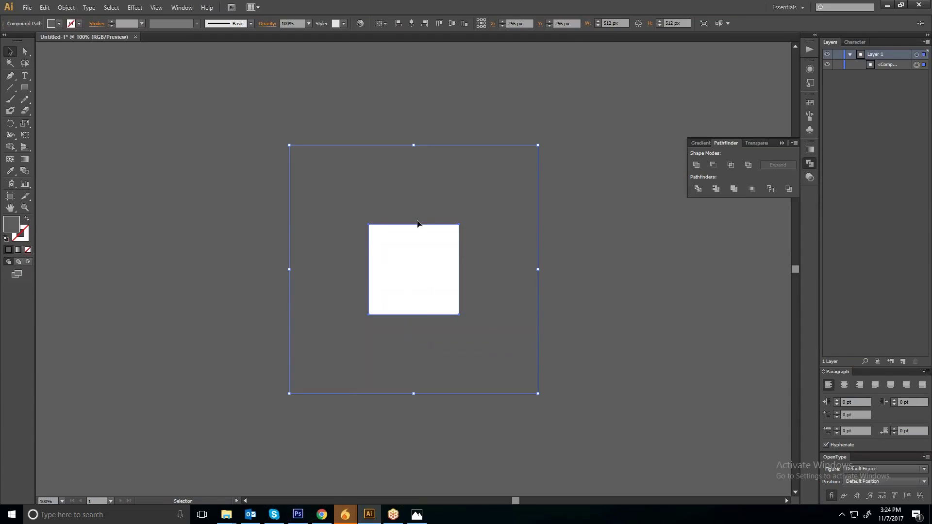